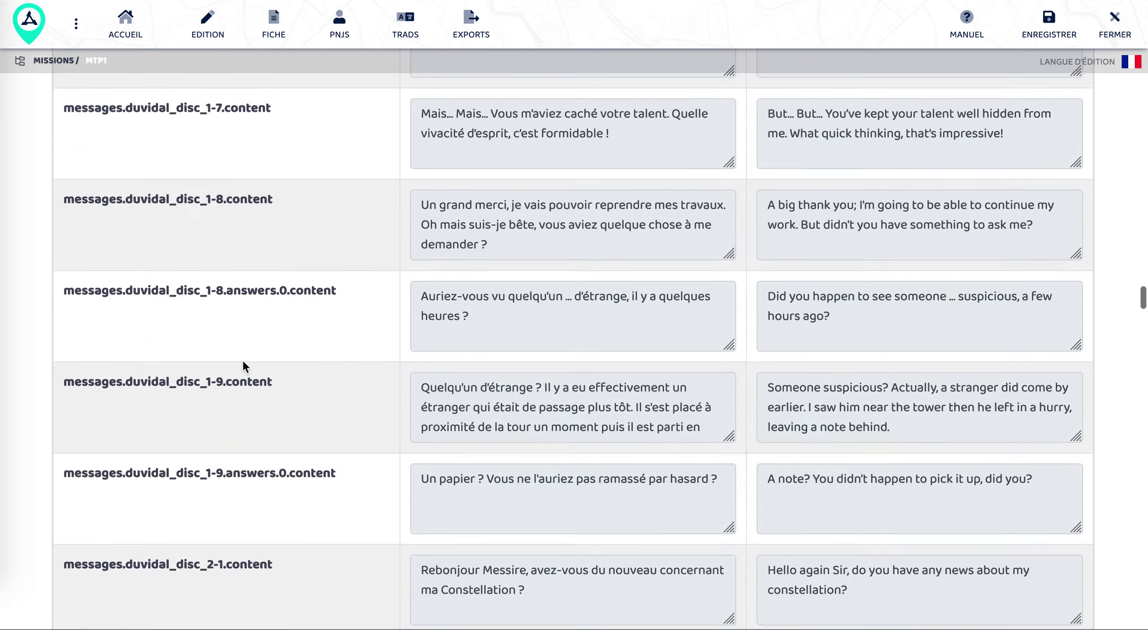
Step: Try to export the mission's strings as a CSV file, dismissing the save prompt
scroll(242, 363, "up", 15)
scroll(242, 359, "up", 10)
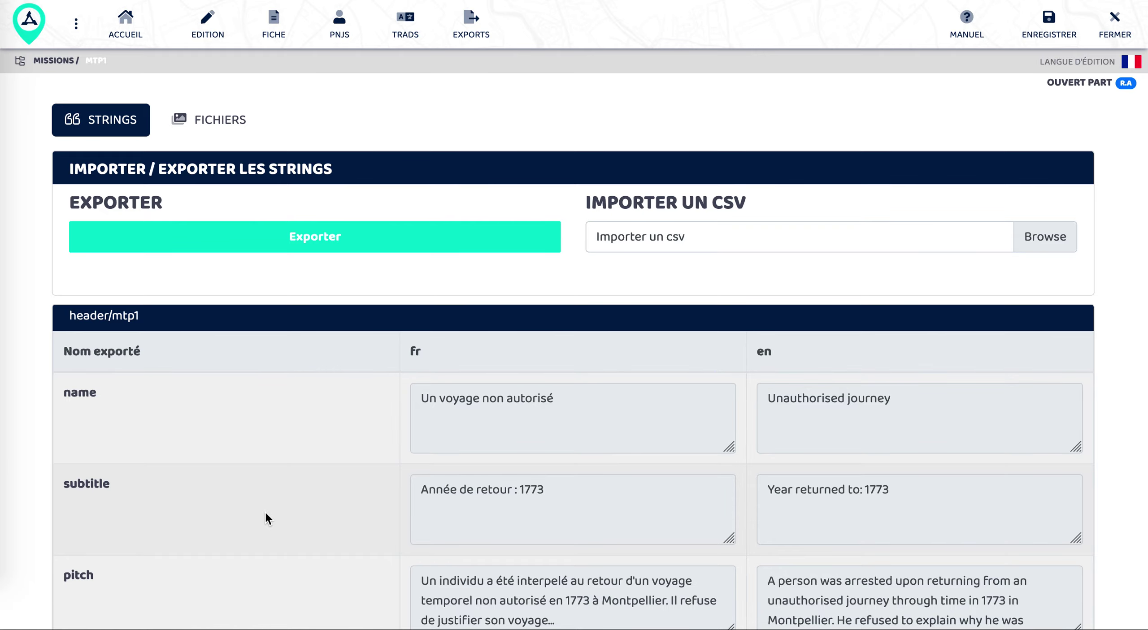
scroll(265, 514, "down", 20)
scroll(266, 513, "up", 20)
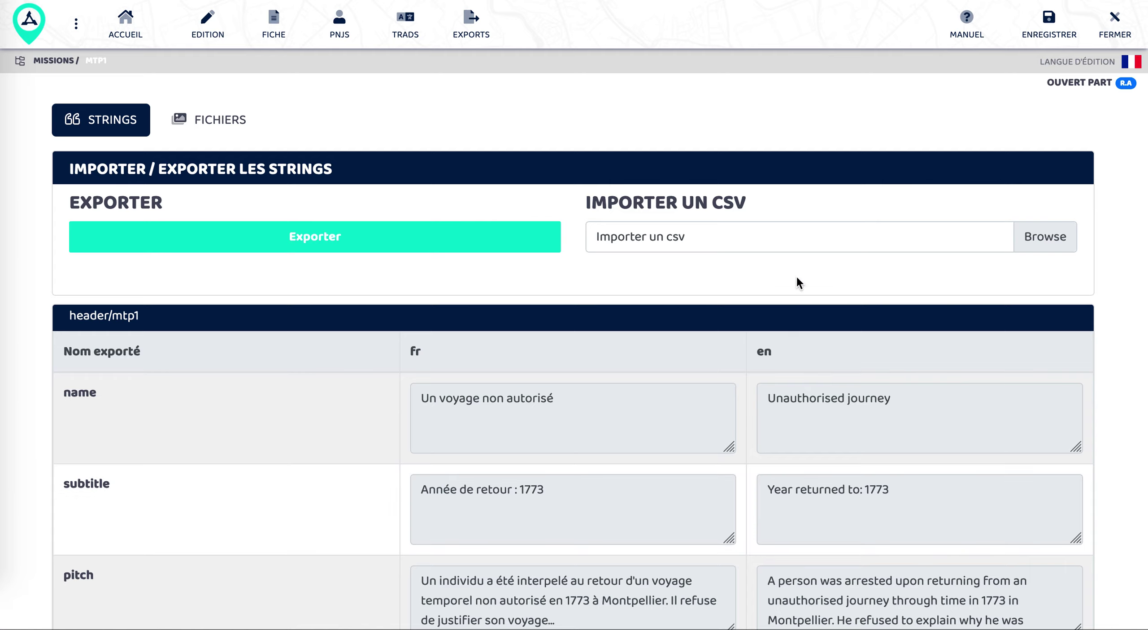
left_click(313, 237)
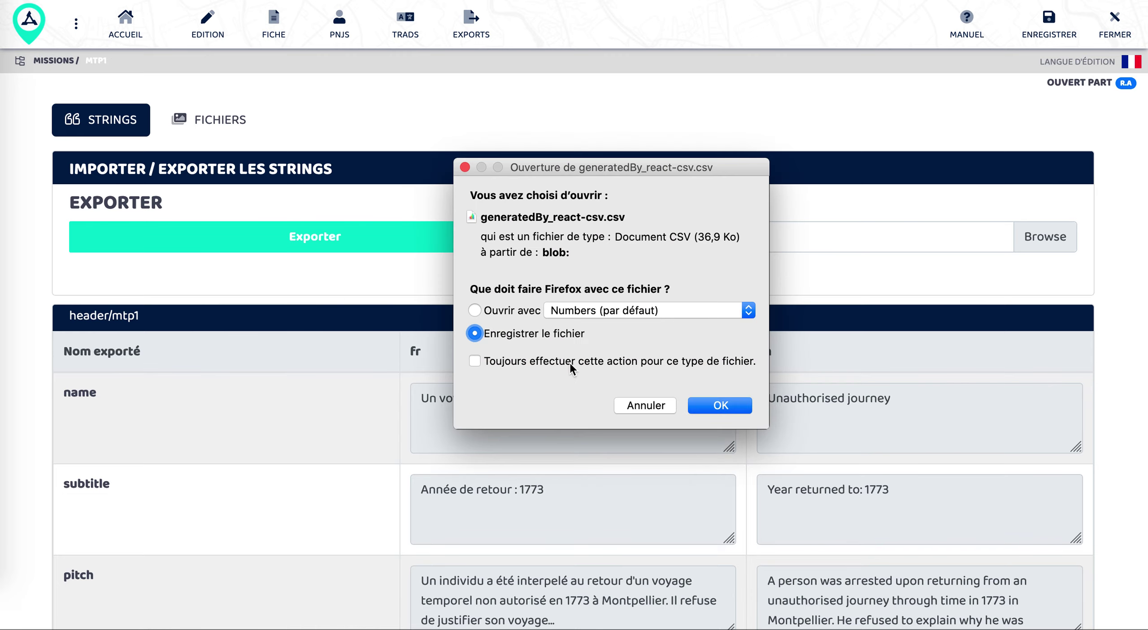
left_click(651, 405)
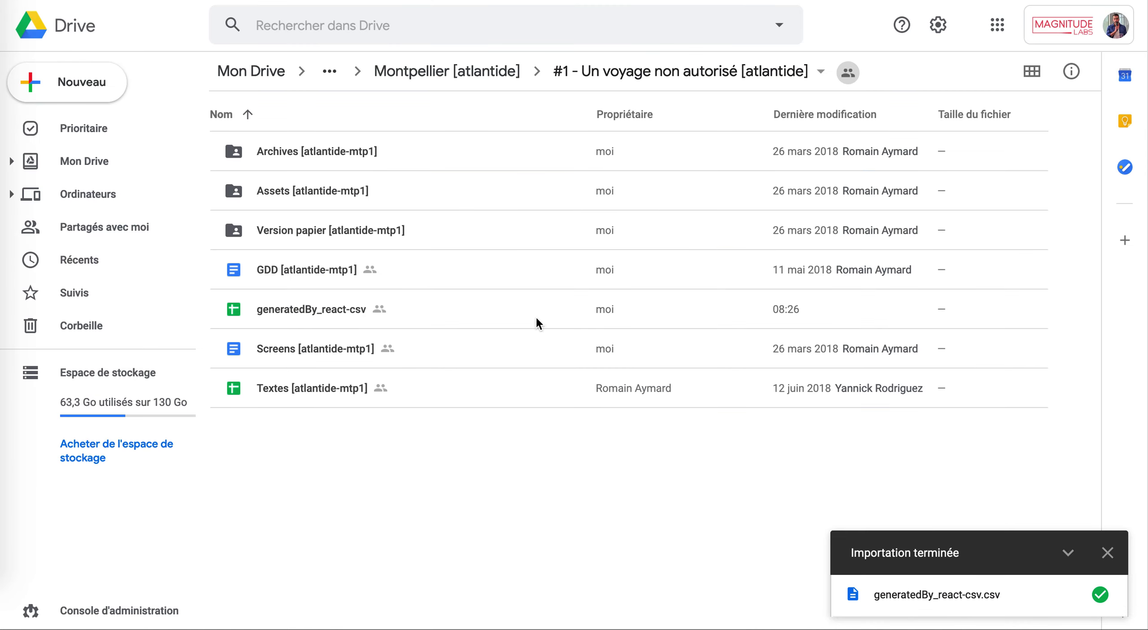
Step: In Google Drive, open the generatedBy_react-csv file as a spreadsheet in Google Sheets
left_click(305, 317)
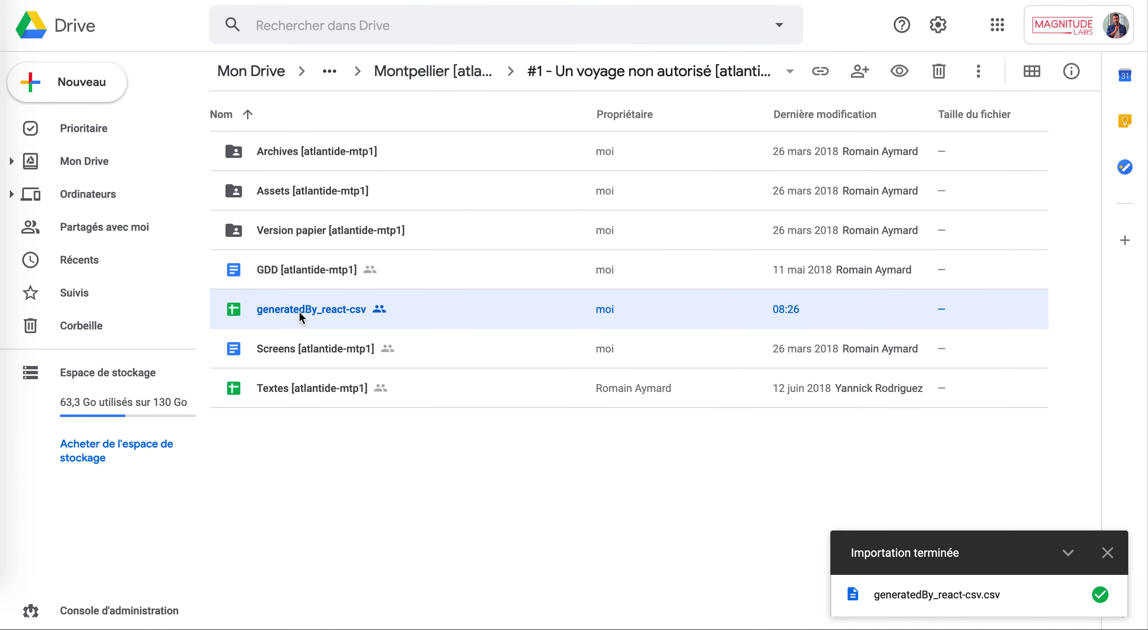
right_click(299, 311)
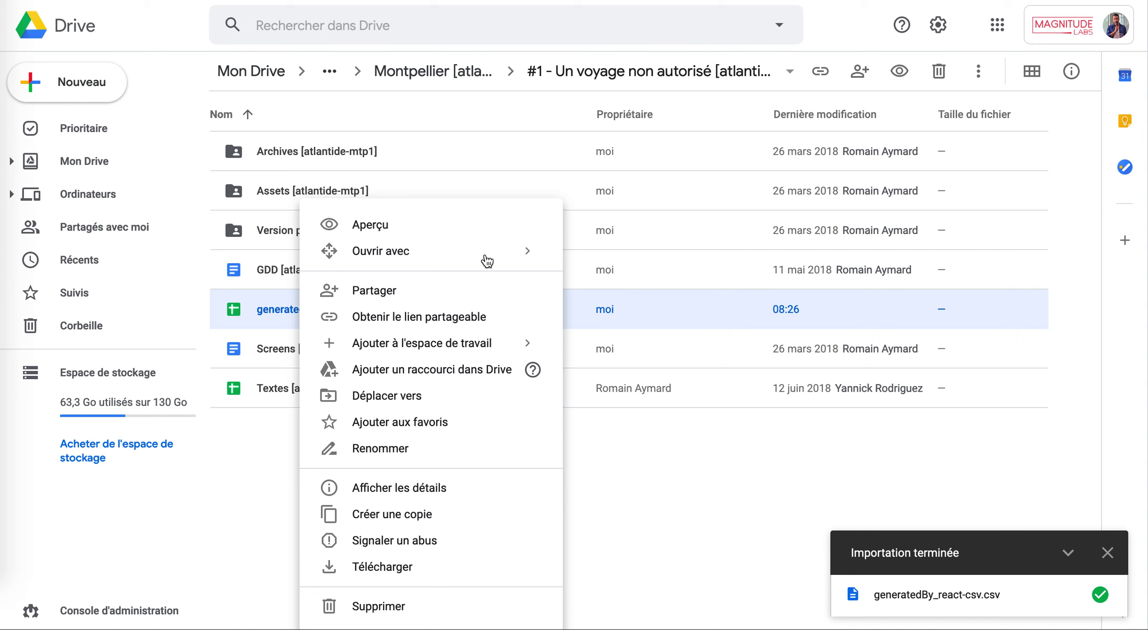
mouse_move(486, 261)
left_click(610, 262)
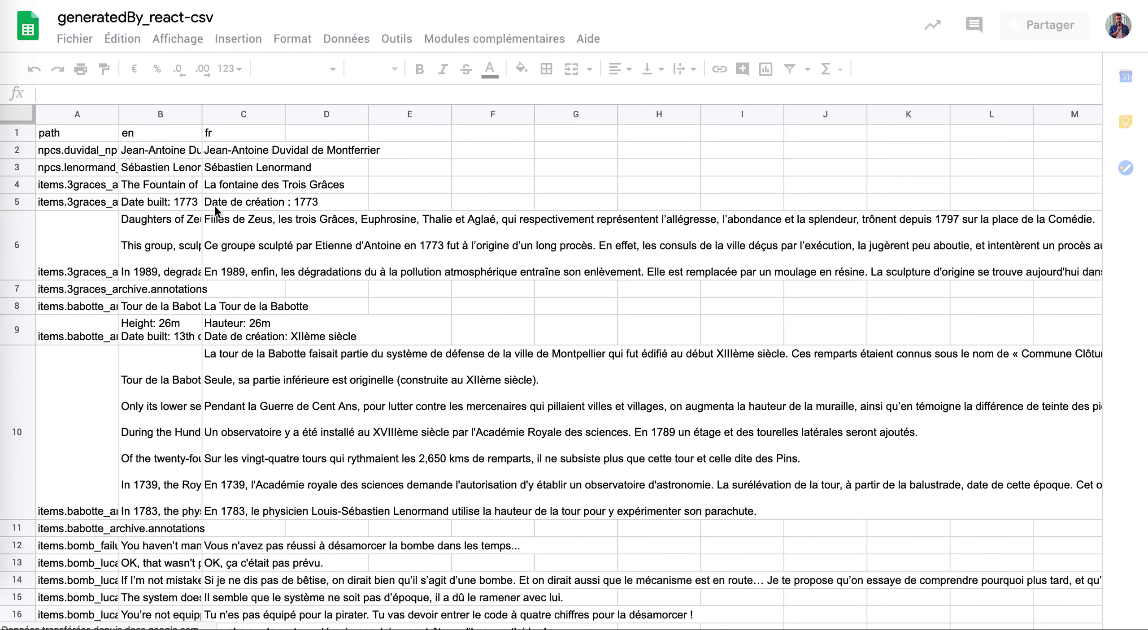
Step: Widen the path, en and fr columns (A, B and C) to make their contents readable
left_click_drag(118, 112, 269, 113)
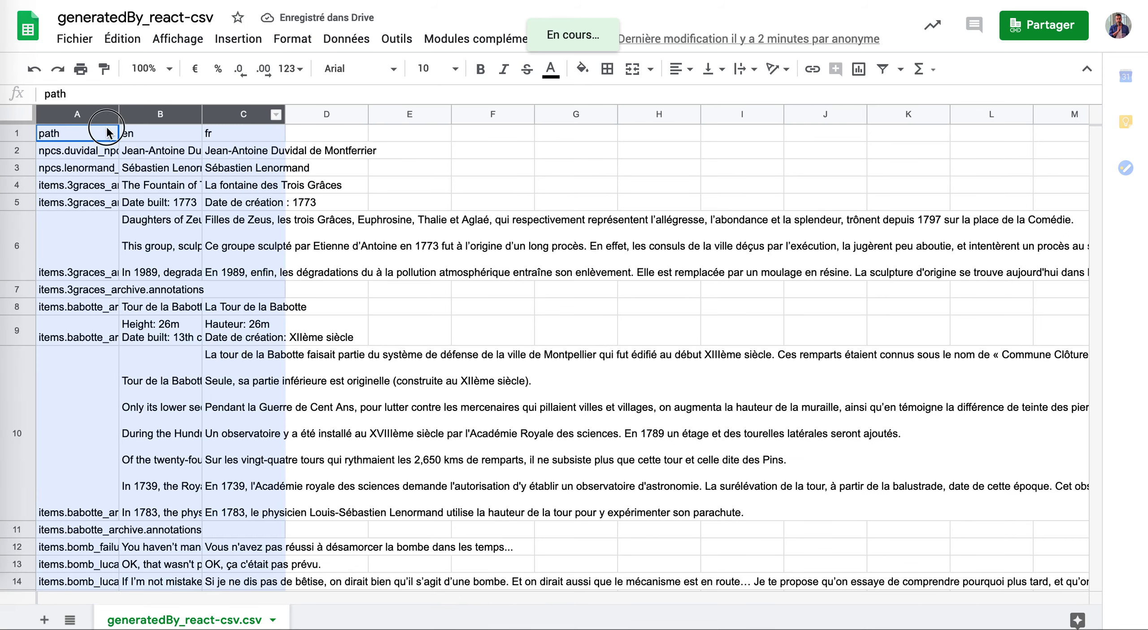
left_click(108, 132)
left_click_drag(121, 109, 246, 113)
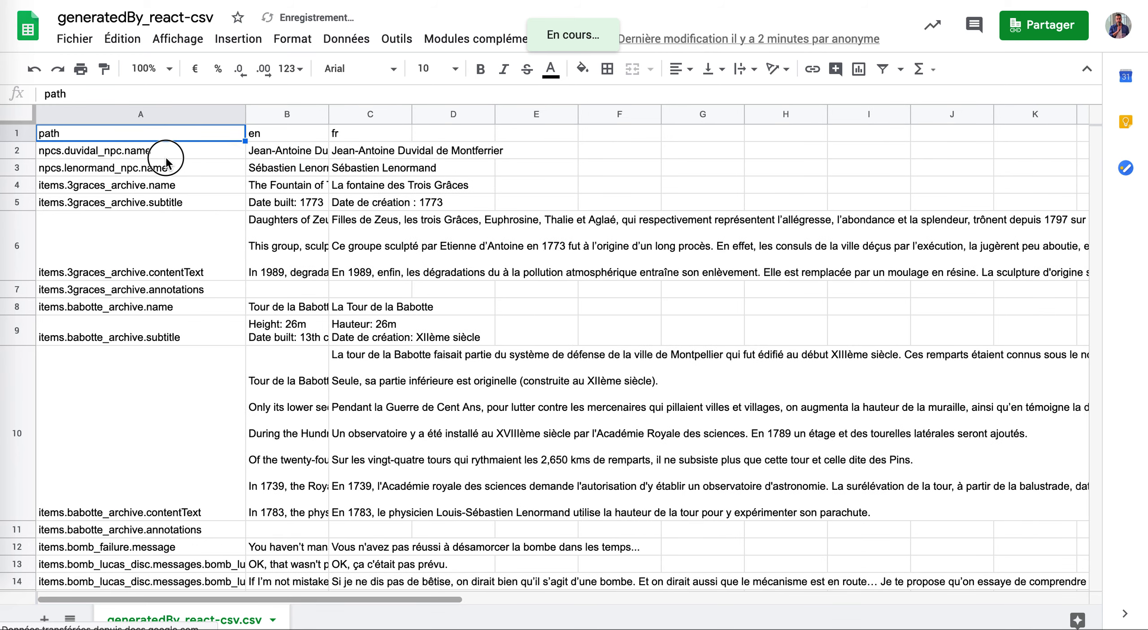
left_click(165, 157)
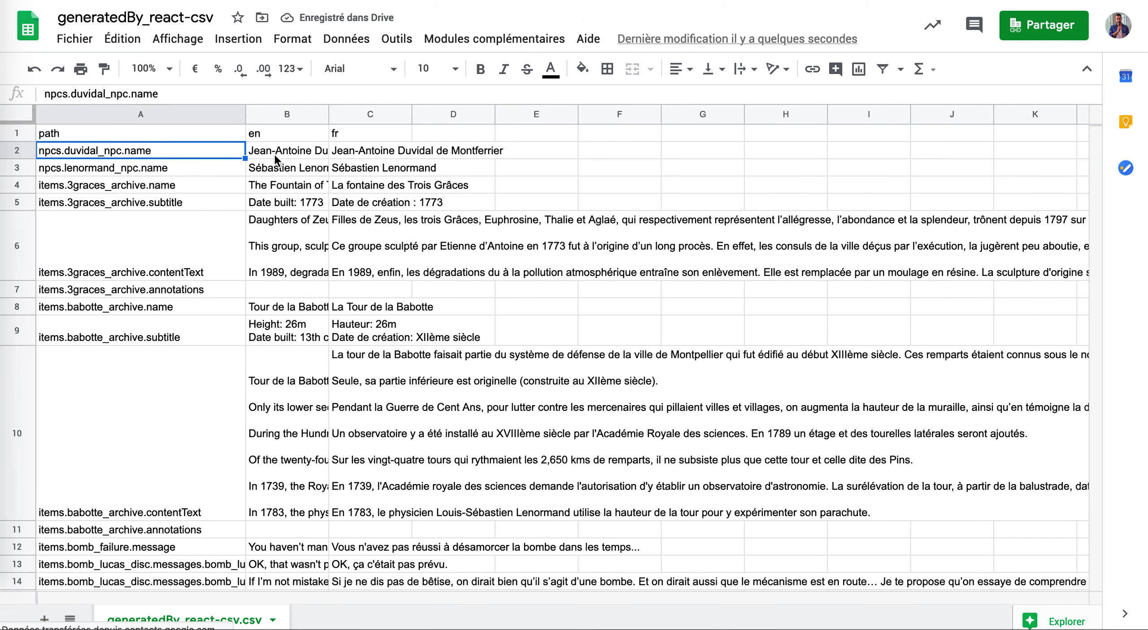
left_click_drag(495, 109, 479, 108)
left_click(406, 135)
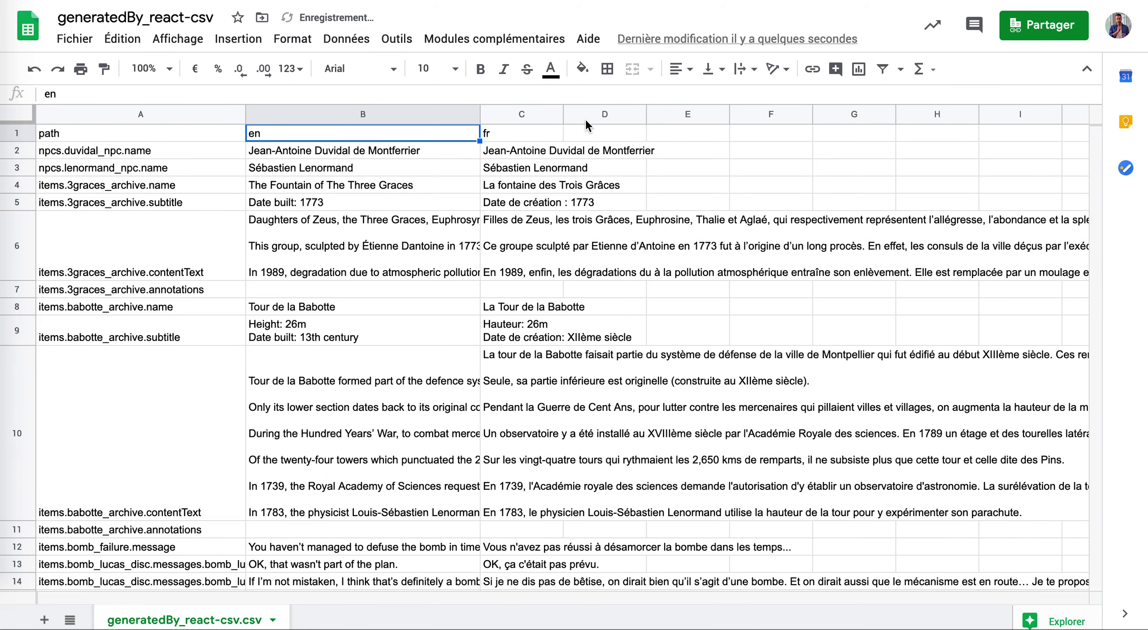
left_click_drag(563, 115, 764, 135)
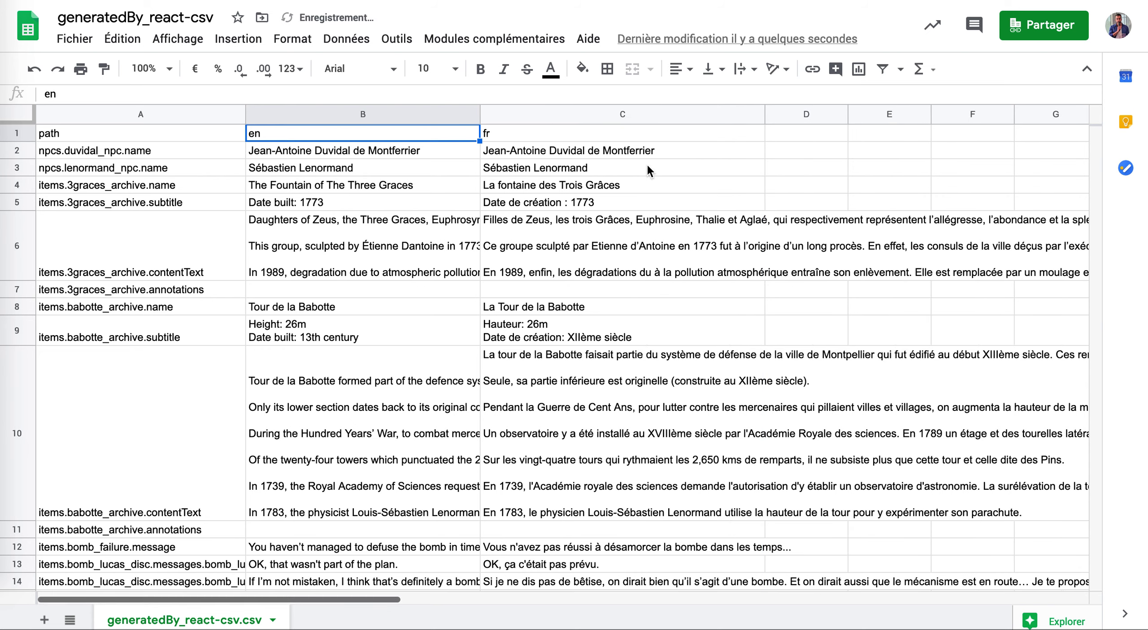
left_click(585, 151)
Step: Apply text wrapping to the en and fr columns (B and C)
left_click(435, 112)
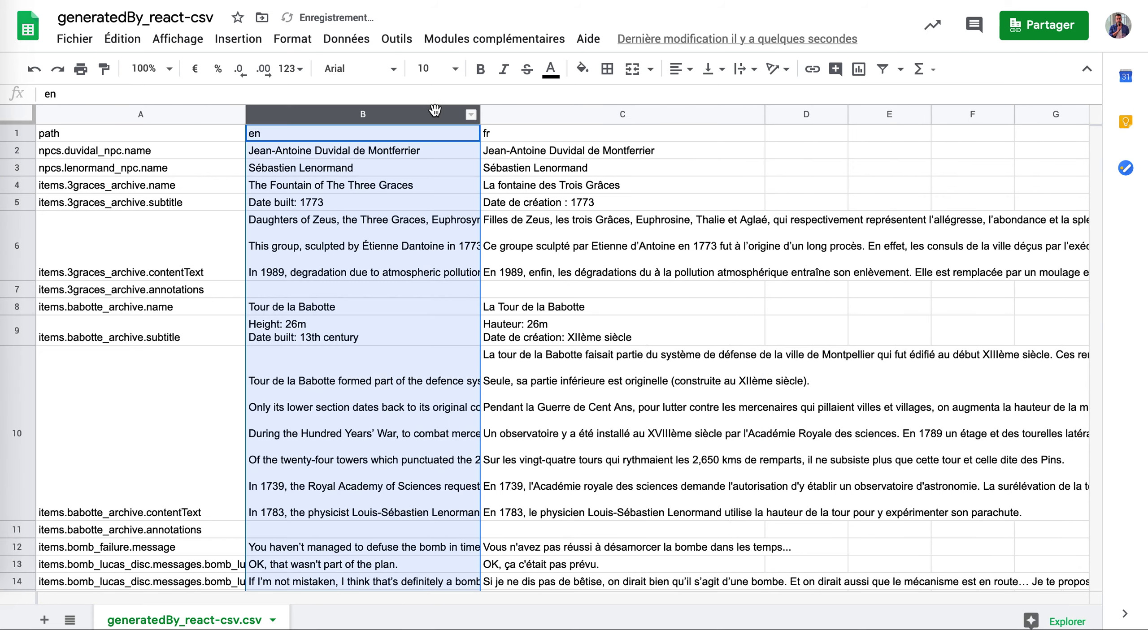
key("shift+Right")
left_click(740, 70)
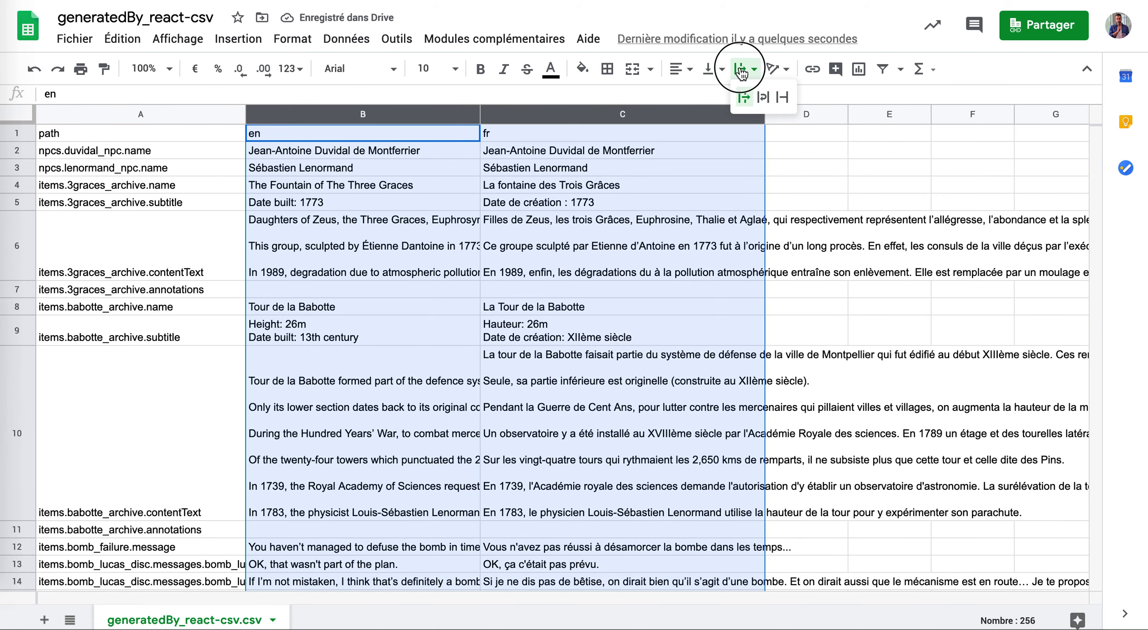
left_click(762, 96)
left_click(684, 262)
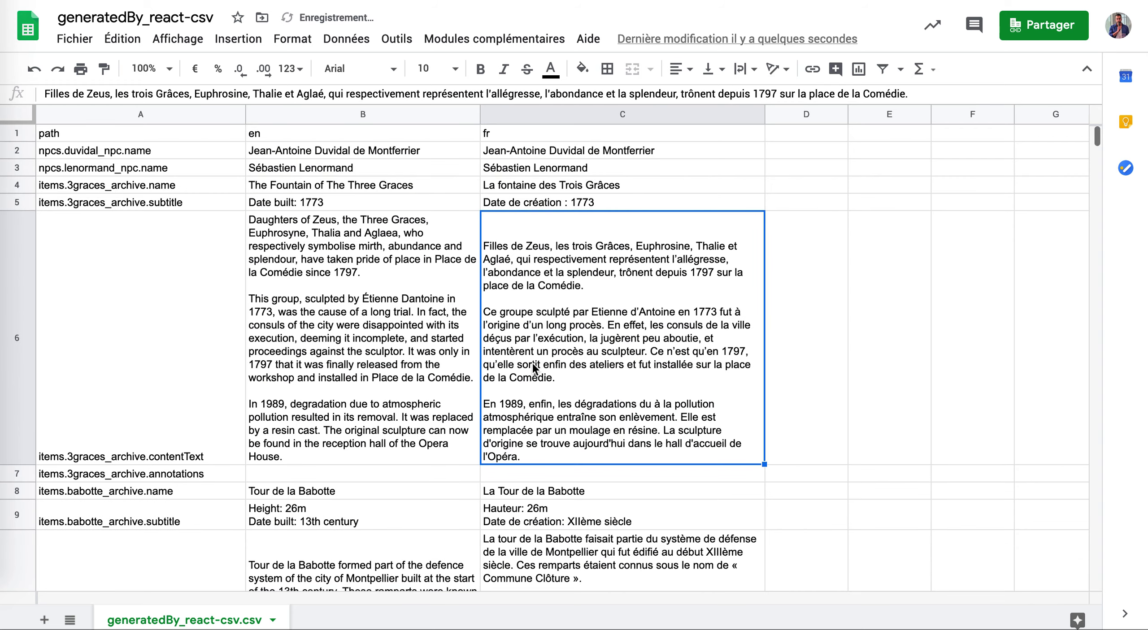
scroll(534, 368, "down", 15)
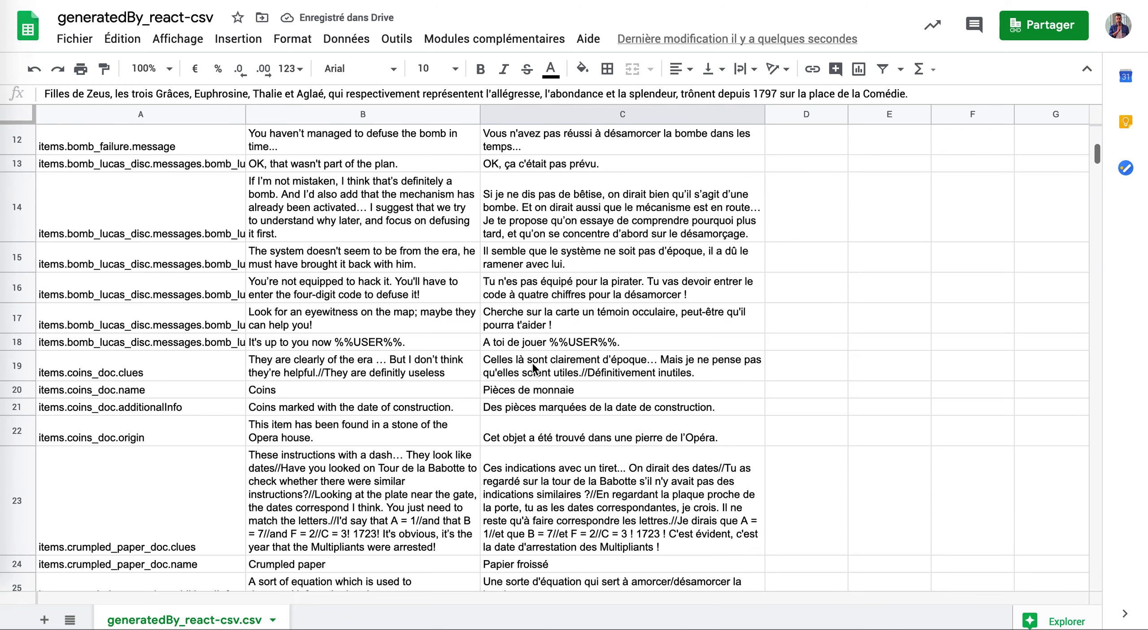
scroll(533, 368, "down", 3)
left_click(382, 263)
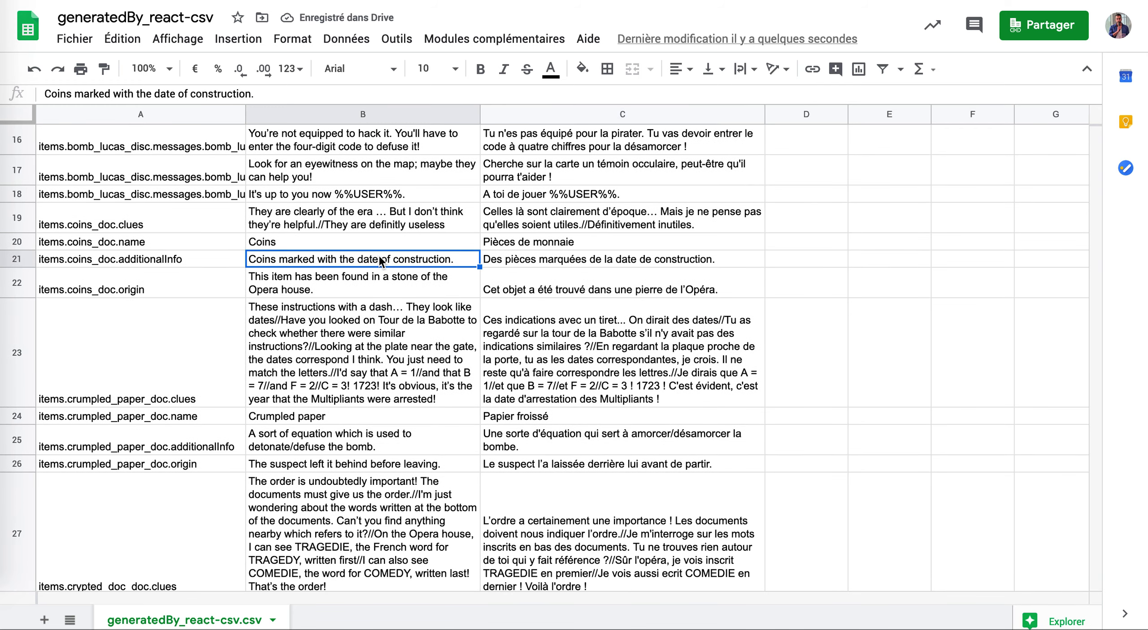
left_click(498, 259)
scroll(477, 398, "up", 18)
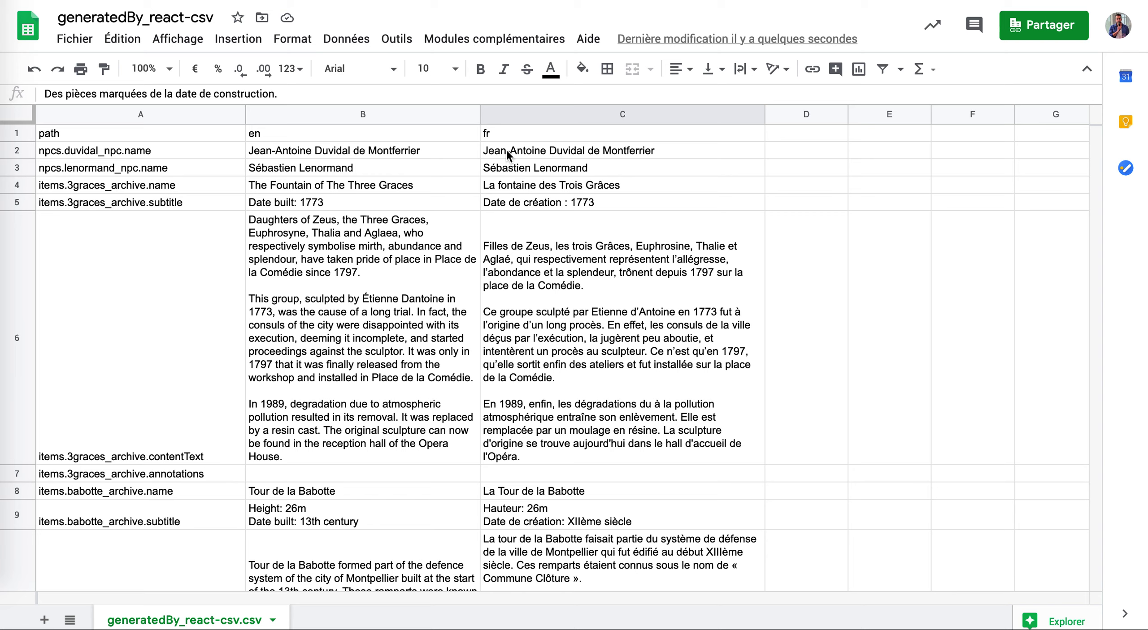
Step: Enter the formula =GOOGLETRANSLATE(C2;"fr";"en") in cell D2 to translate the French text into English
left_click(366, 152)
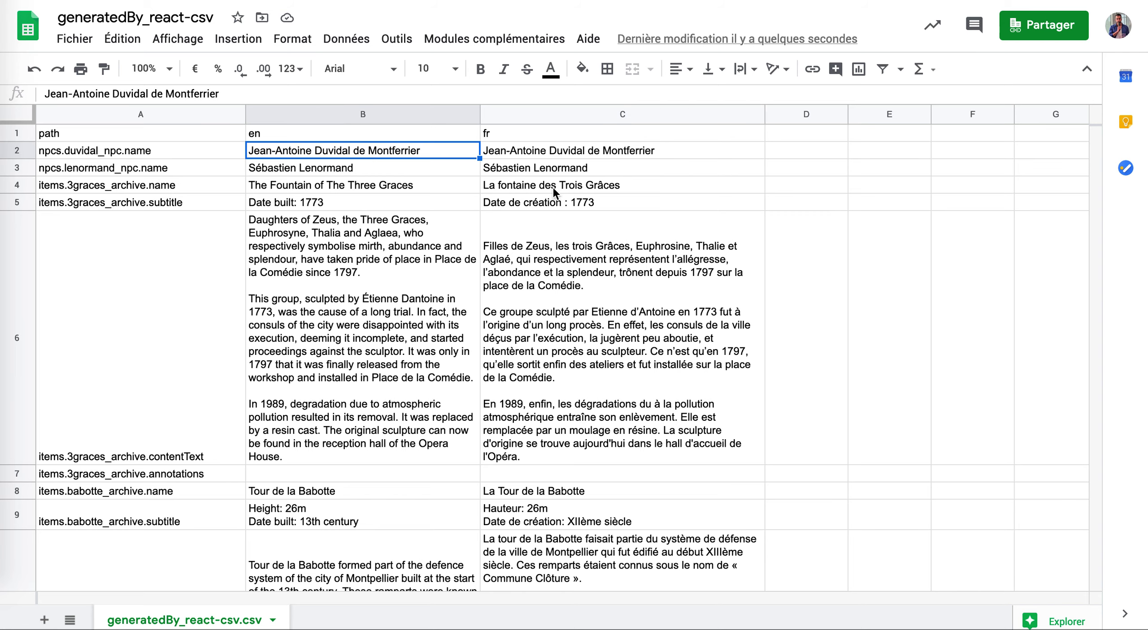
left_click(818, 155)
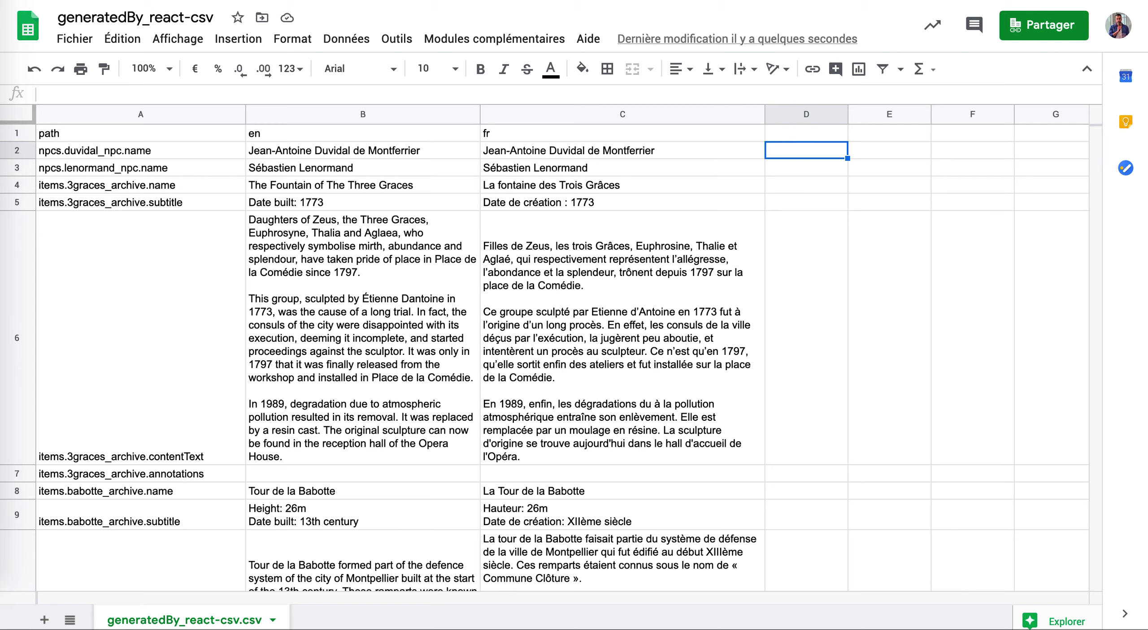
type("=GOOG")
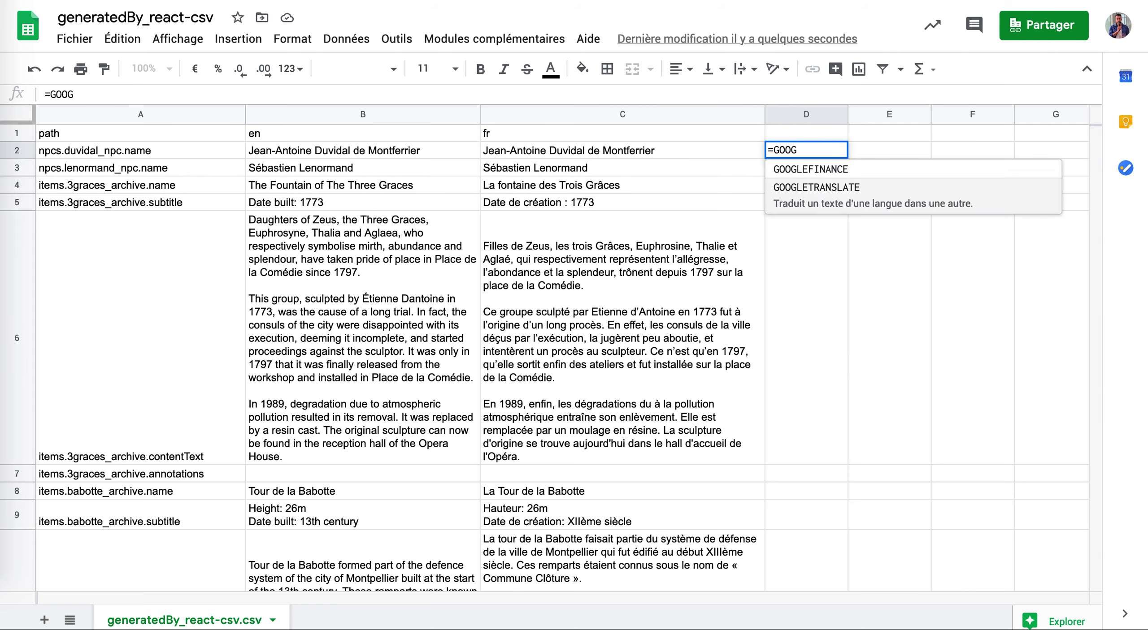
key("Tab")
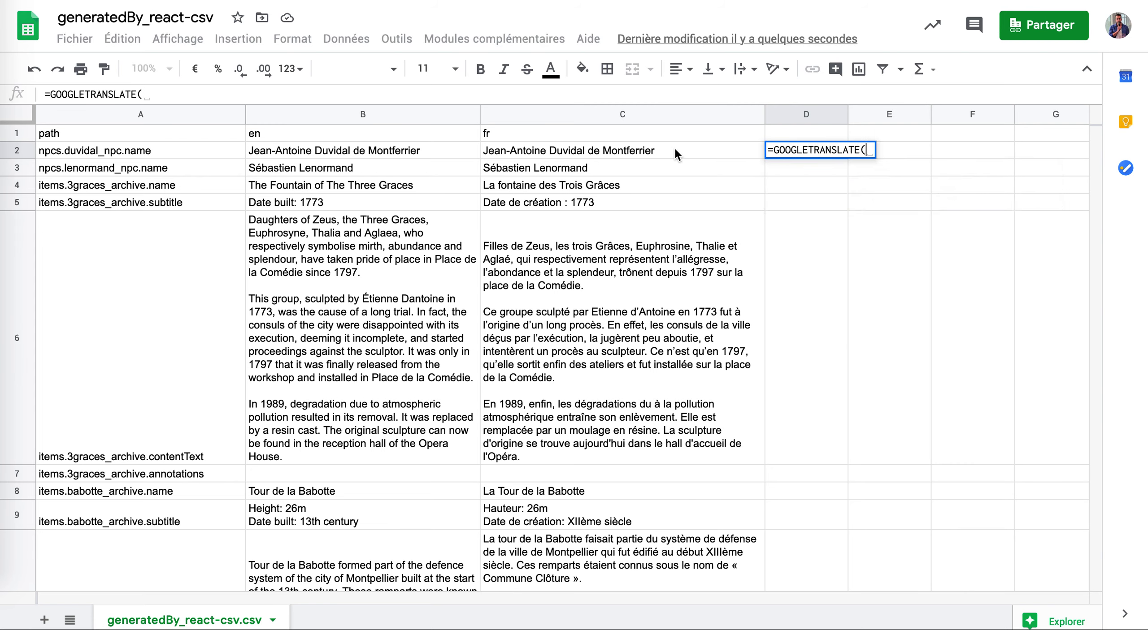
left_click(652, 151)
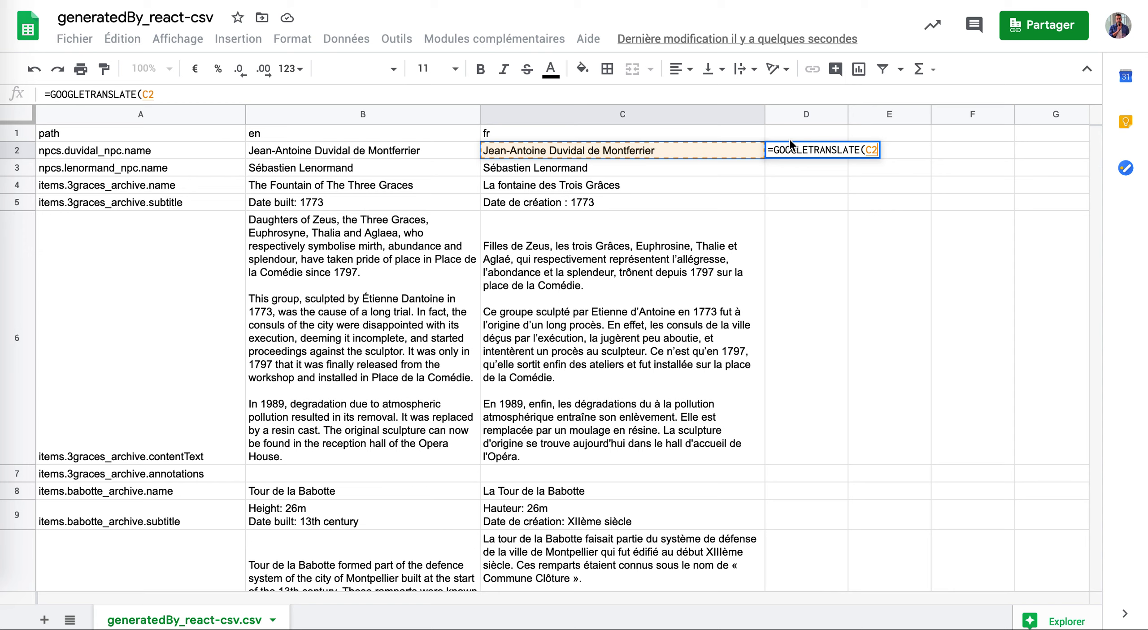
type(";\"fr\";")
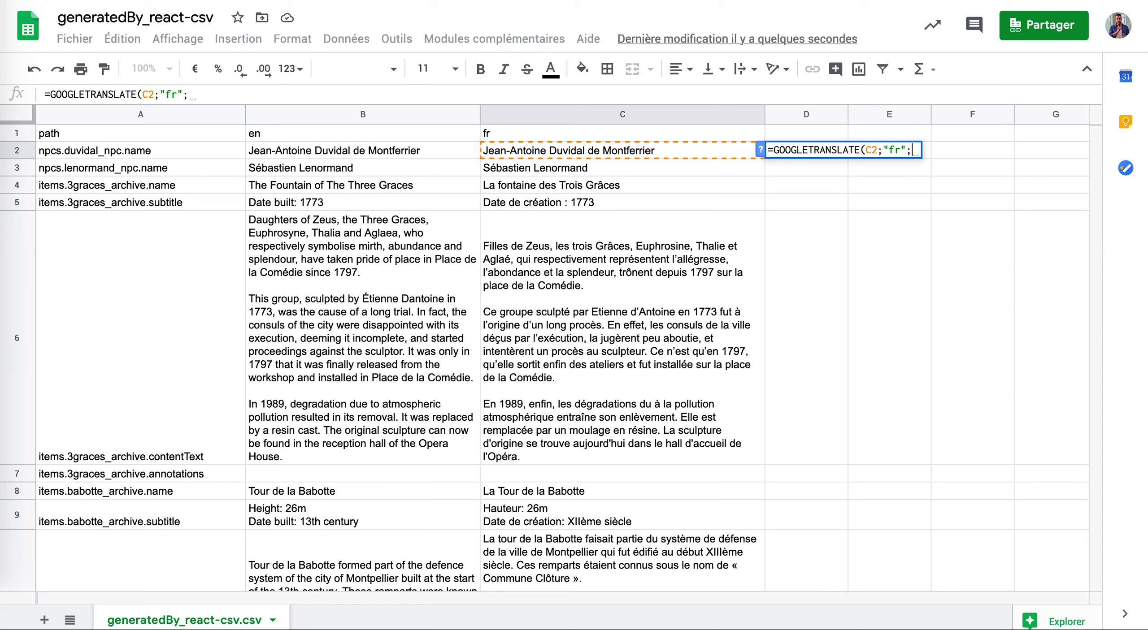
type("\"en\")")
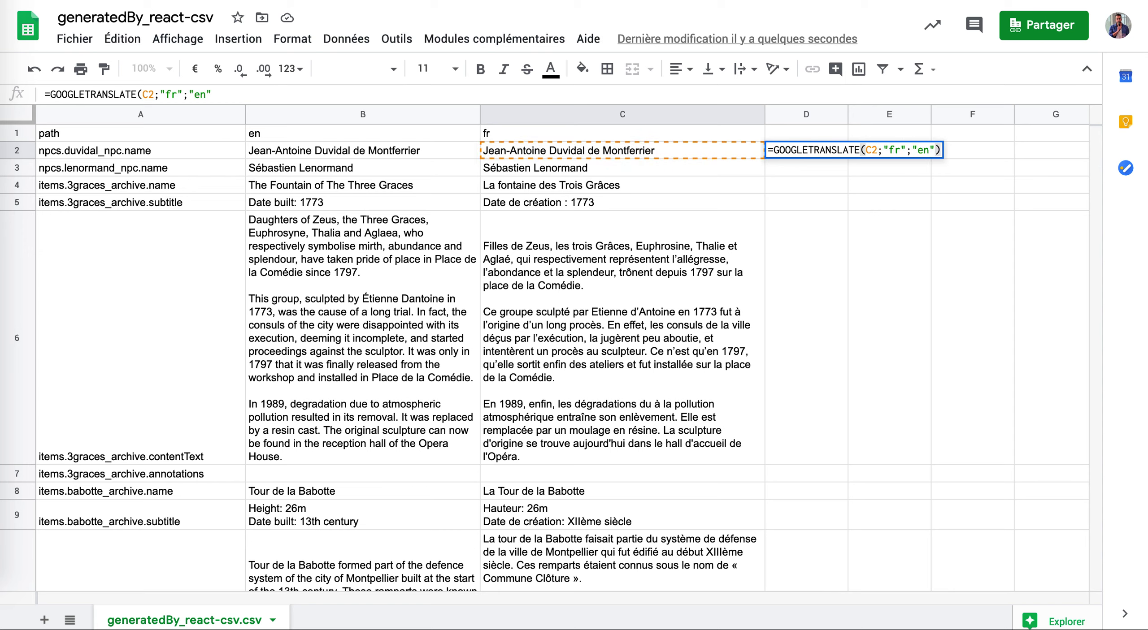
key("Return")
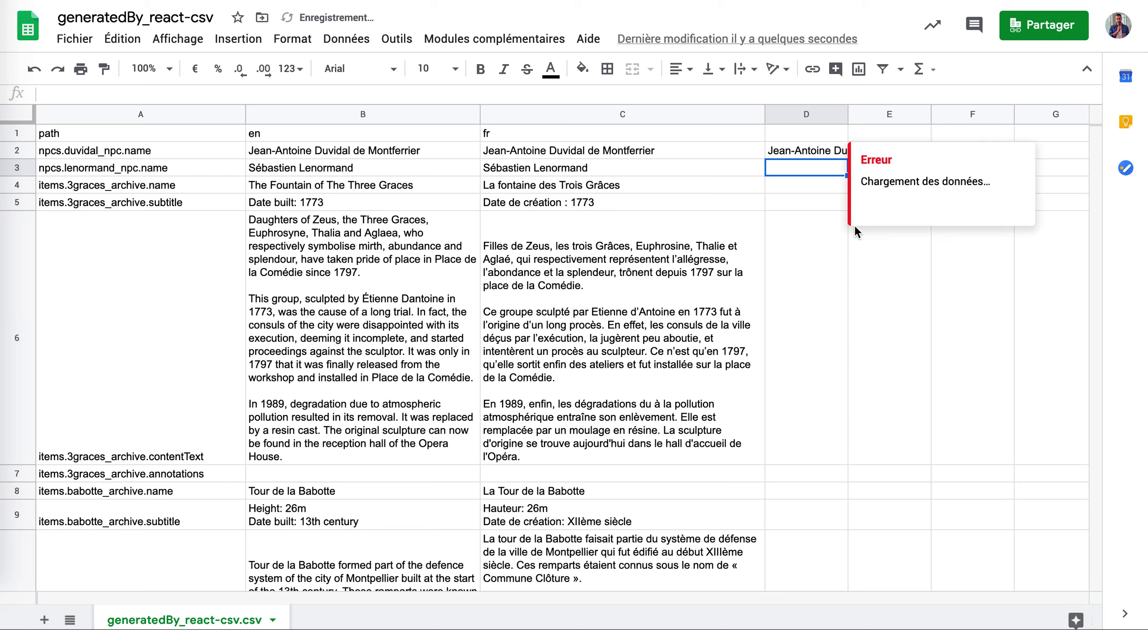
Step: Fill the translation formula from D2 down through row 10 of column D
left_click(833, 152)
left_click_drag(846, 157, 844, 600)
scroll(847, 478, "down", 1)
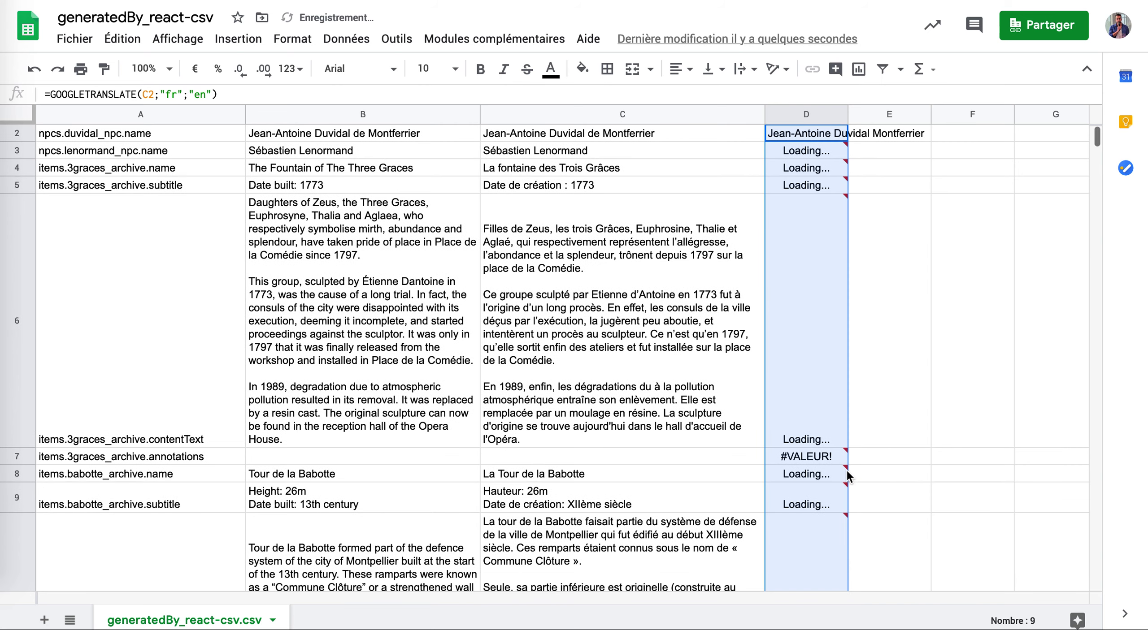
left_click(822, 509)
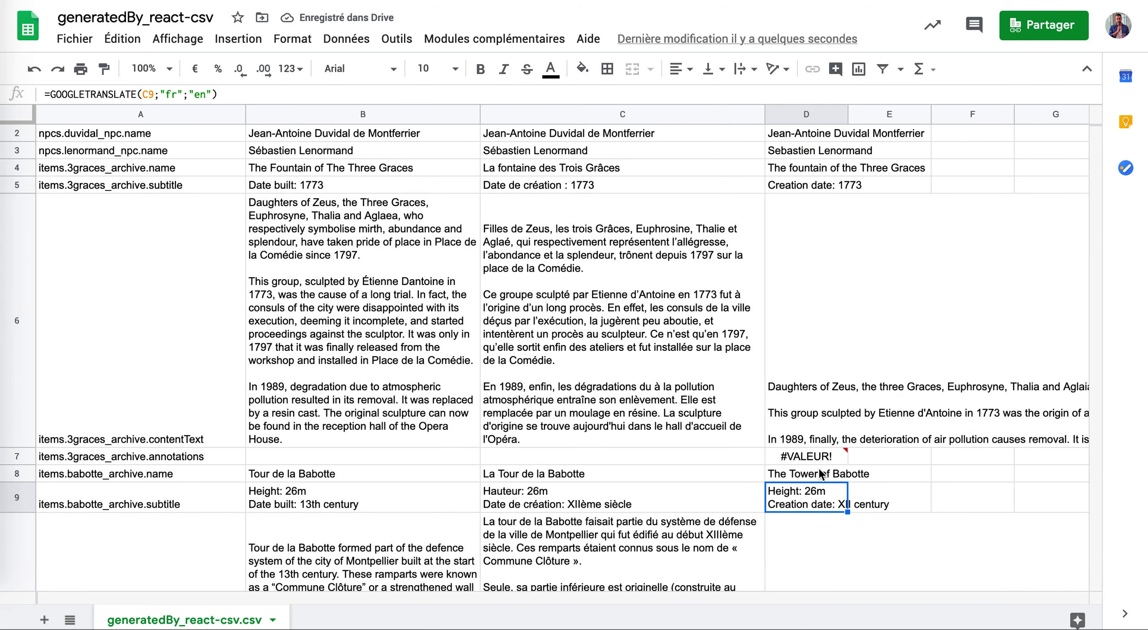
Step: Clear the formula from cell D7, which has no source text, and widen column D to fit the short translations
left_click(822, 476)
left_click(827, 459)
key("Delete")
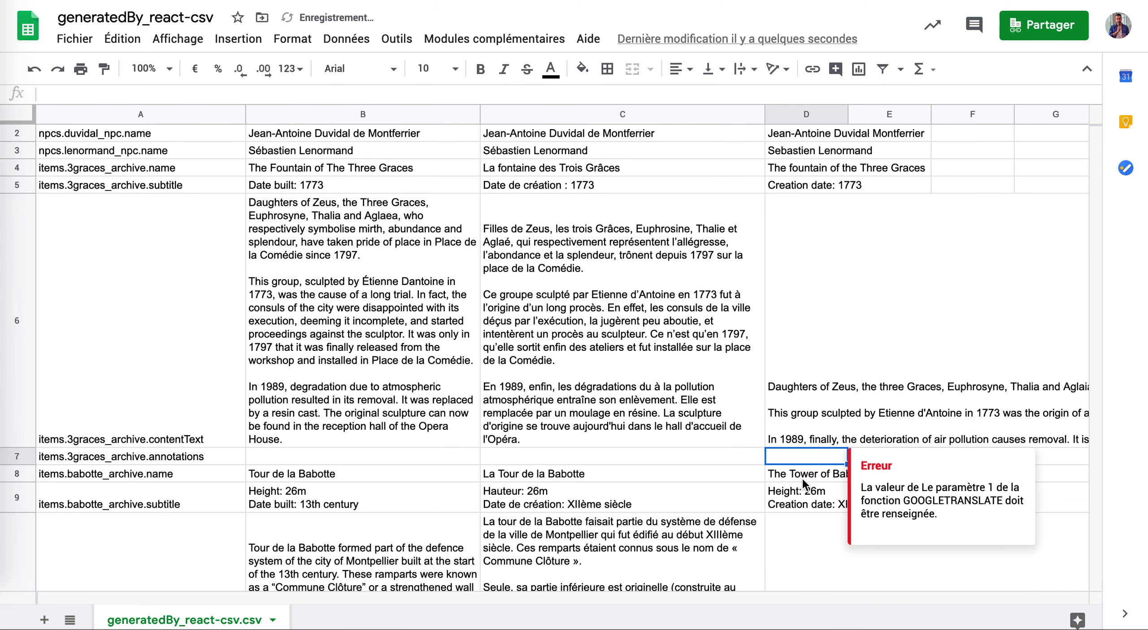
left_click(801, 479)
scroll(801, 478, "up", 1)
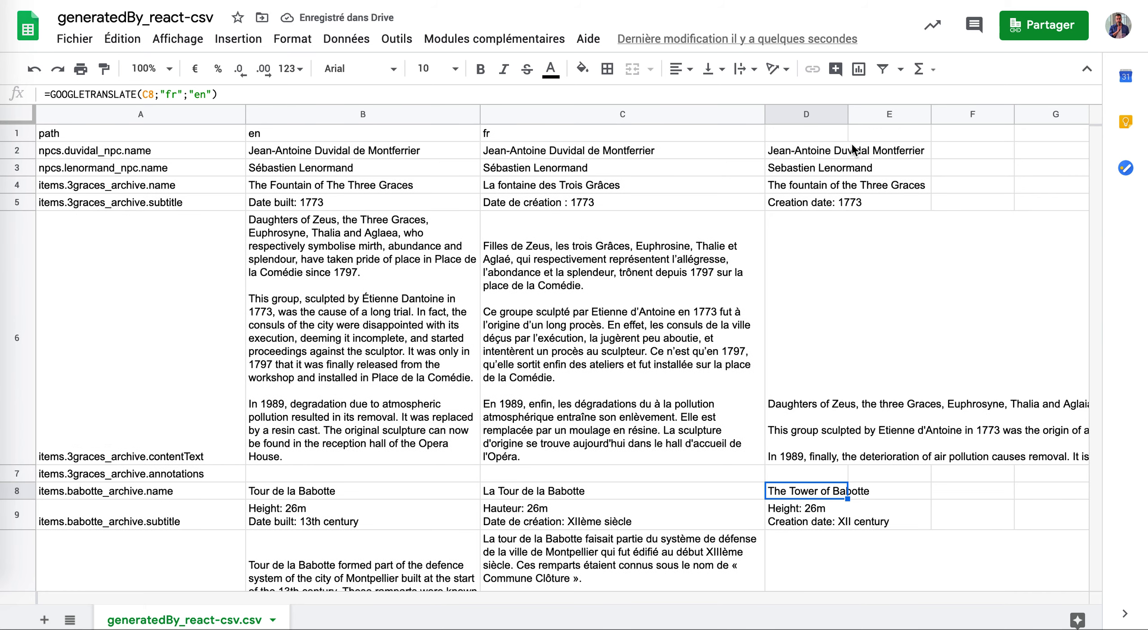
left_click(803, 154)
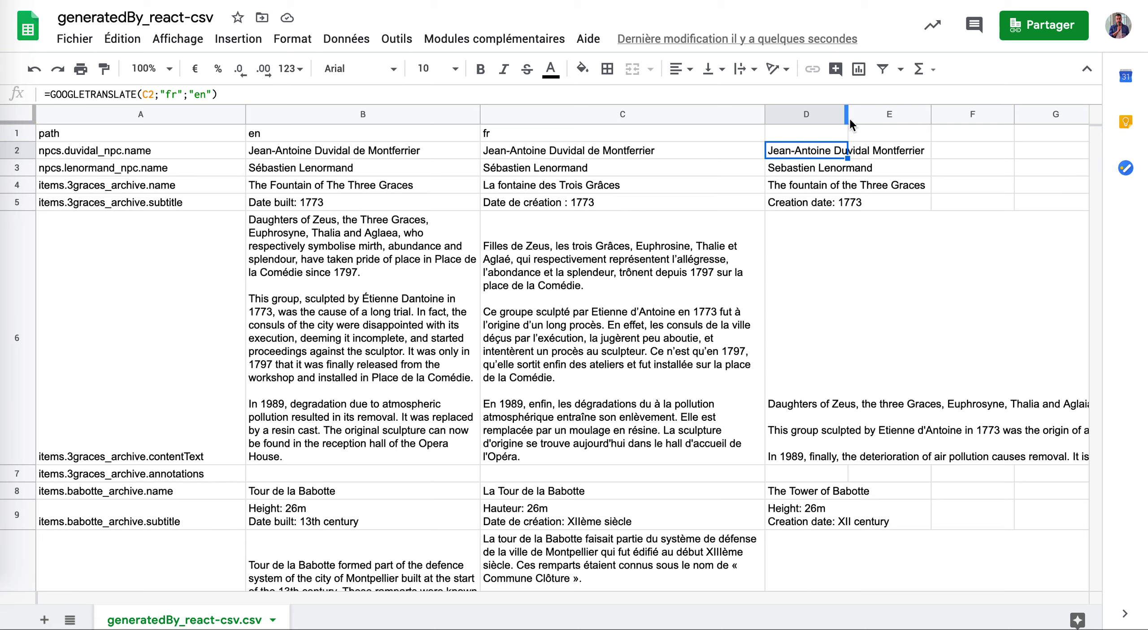
left_click_drag(849, 121, 933, 112)
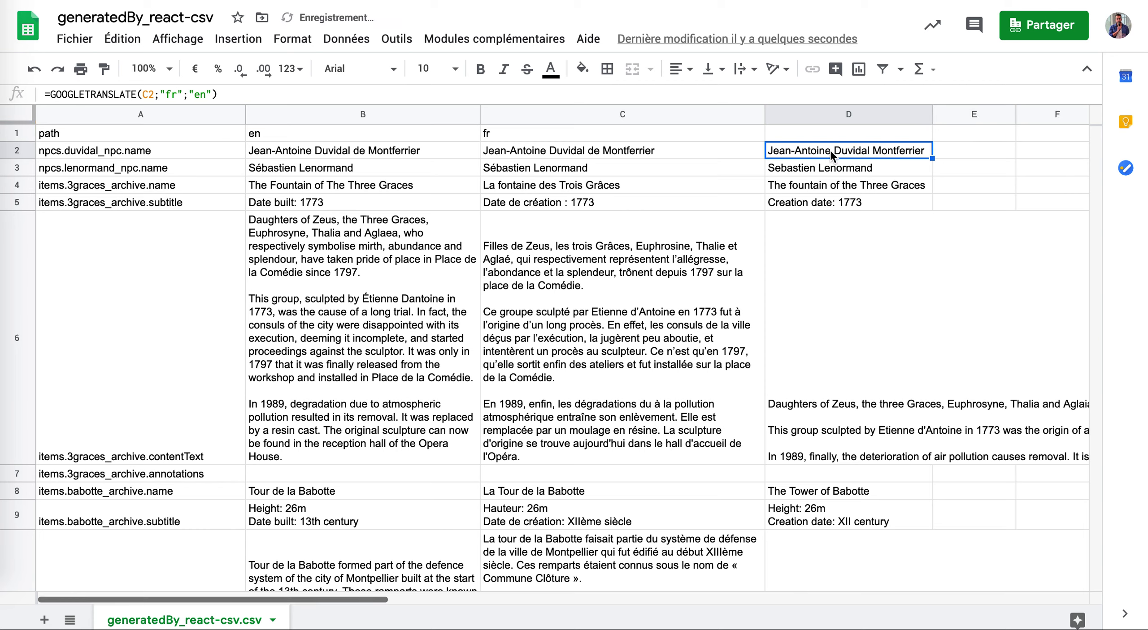
Step: Replace the translation formulas in column D with plain text by copying the column and pasting only the values over it
left_click(846, 114)
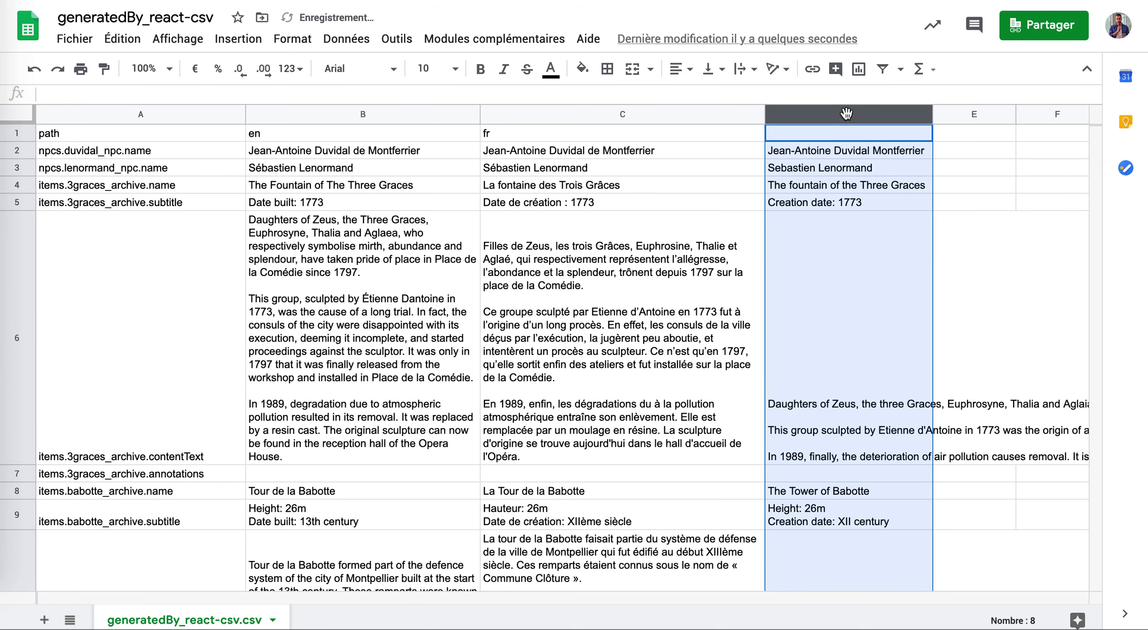
key("super+c")
right_click(820, 109)
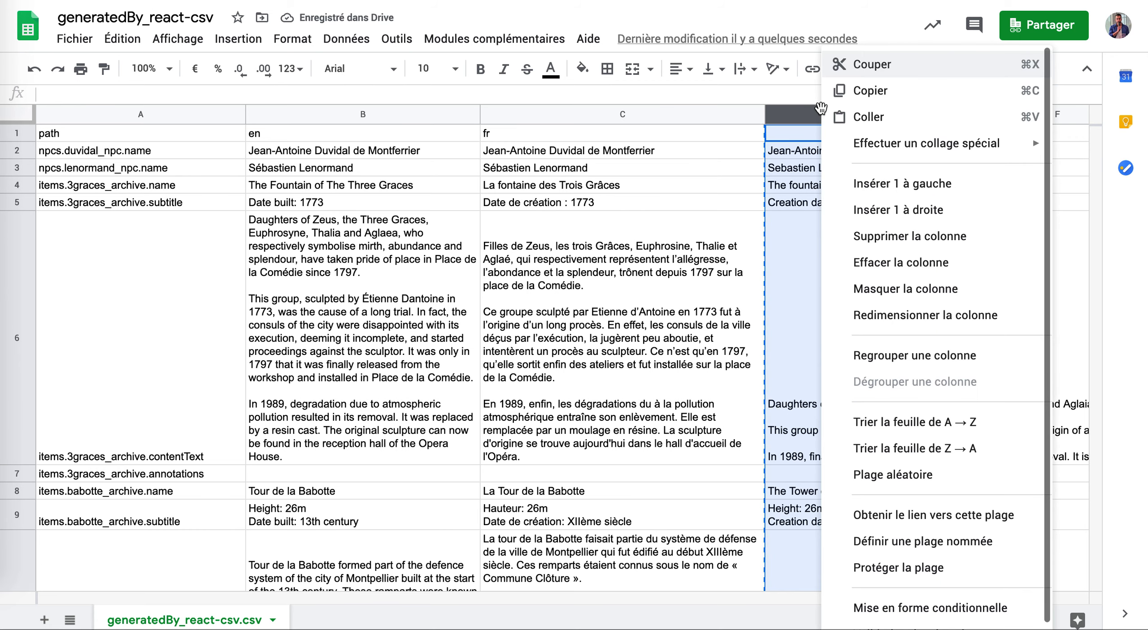
mouse_move(890, 154)
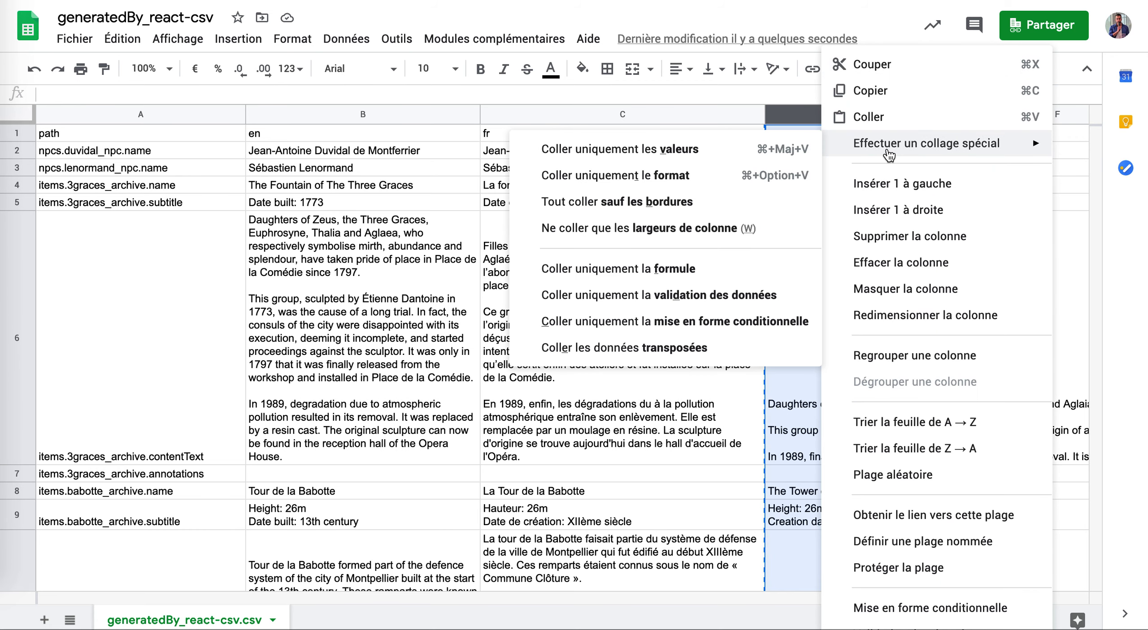
left_click(680, 153)
Step: Check cells D2 to D9 one by one for plain translated text instead of formulas
left_click(832, 169)
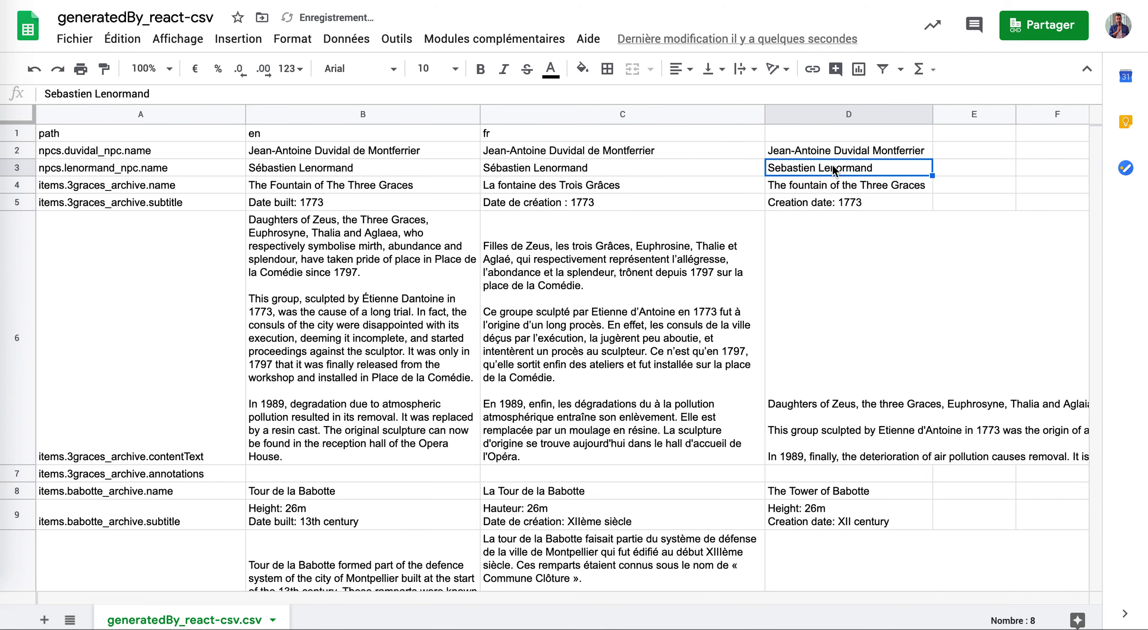
left_click(834, 146)
key("Down")
key("Down")
key("Down")
key("Down")
key("Down")
key("Down")
key("Down")
key("Up")
key("Return")
key("Return")
key("Up")
key("Down")
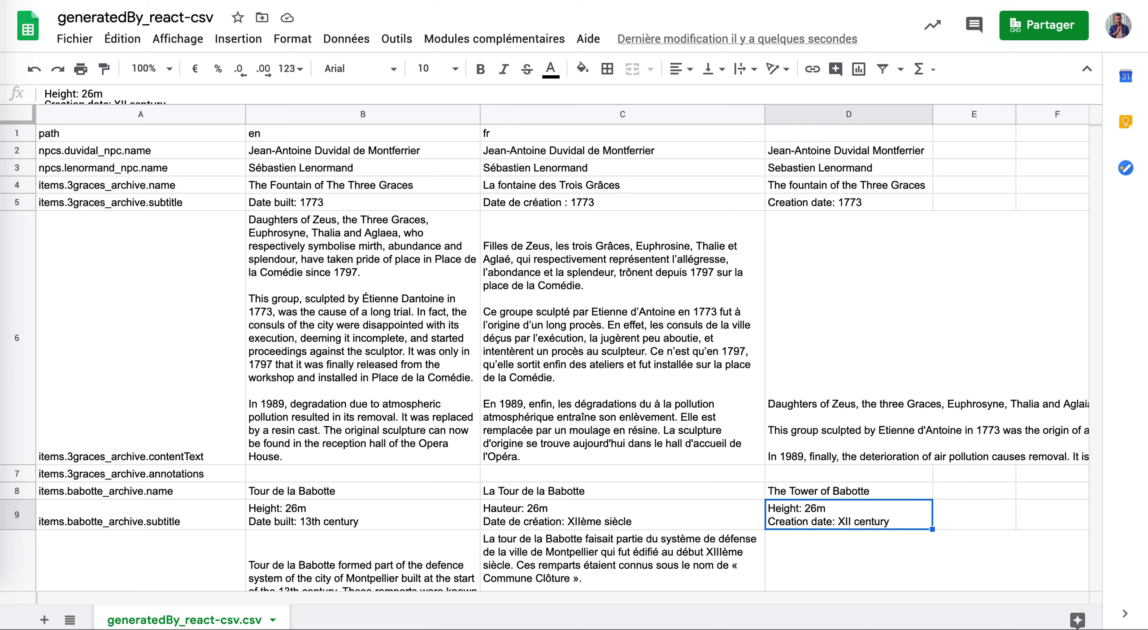
Step: Clear all contents of column D so that only the path, en and fr columns hold data
left_click(849, 115)
key("Delete")
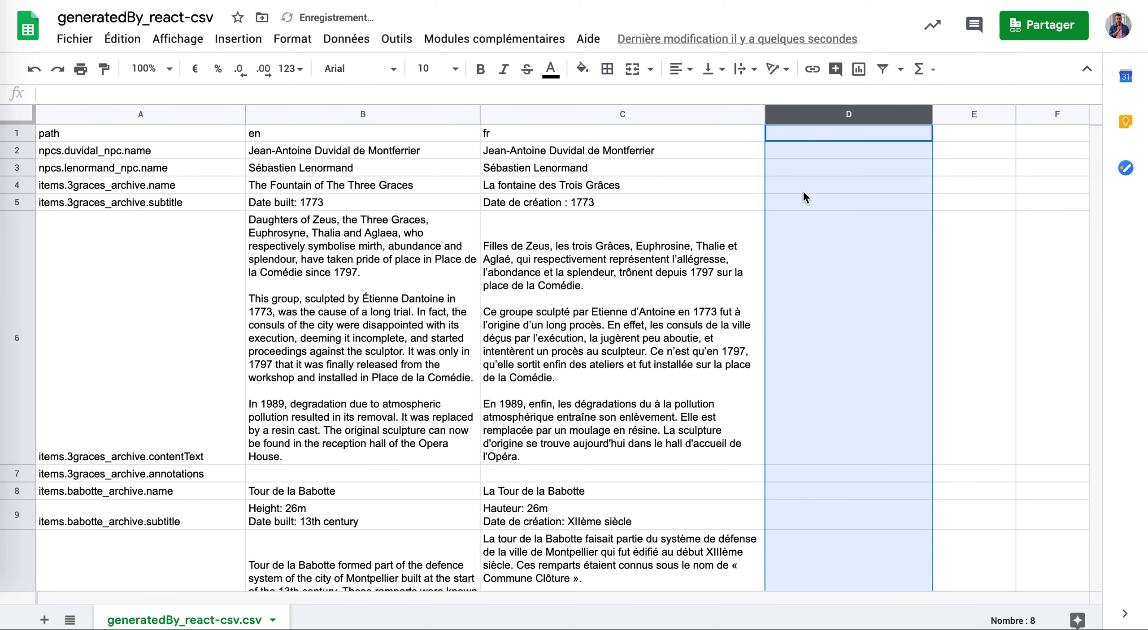
left_click(582, 246)
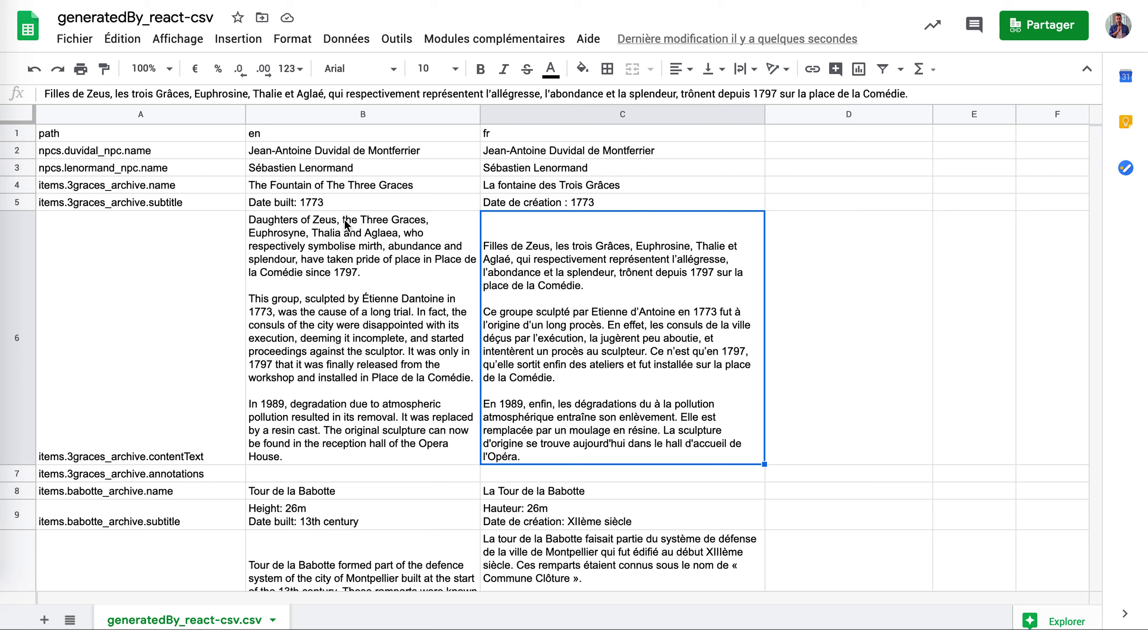
Step: Download the active sheet as comma-separated values (.csv) and save it to the Bureau folder under the name text
left_click(83, 47)
mouse_move(180, 228)
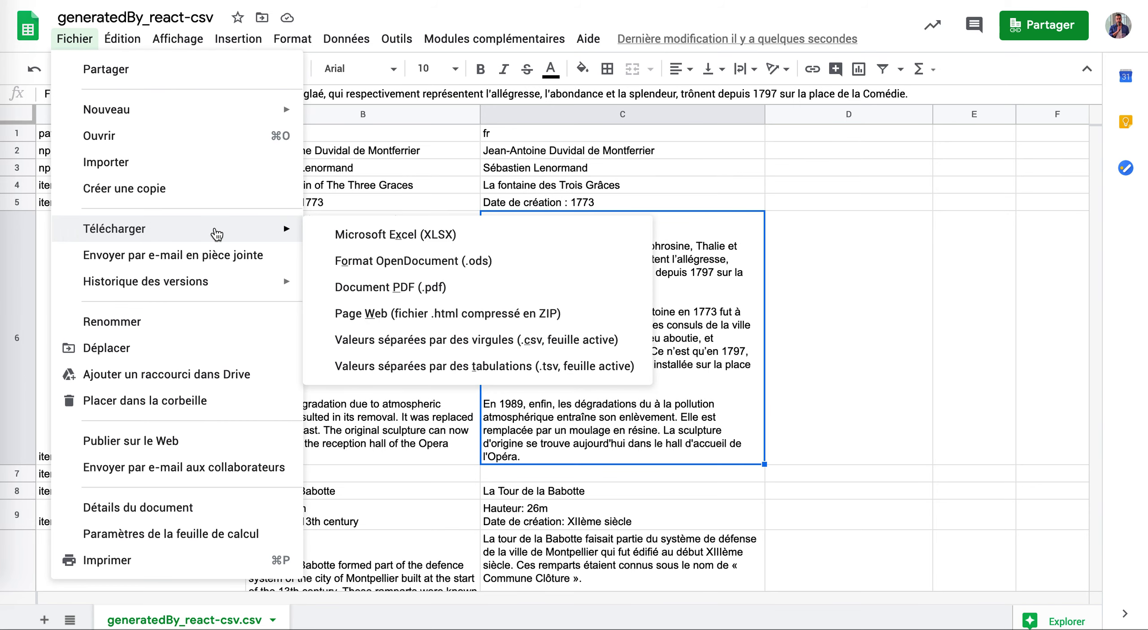
left_click(461, 346)
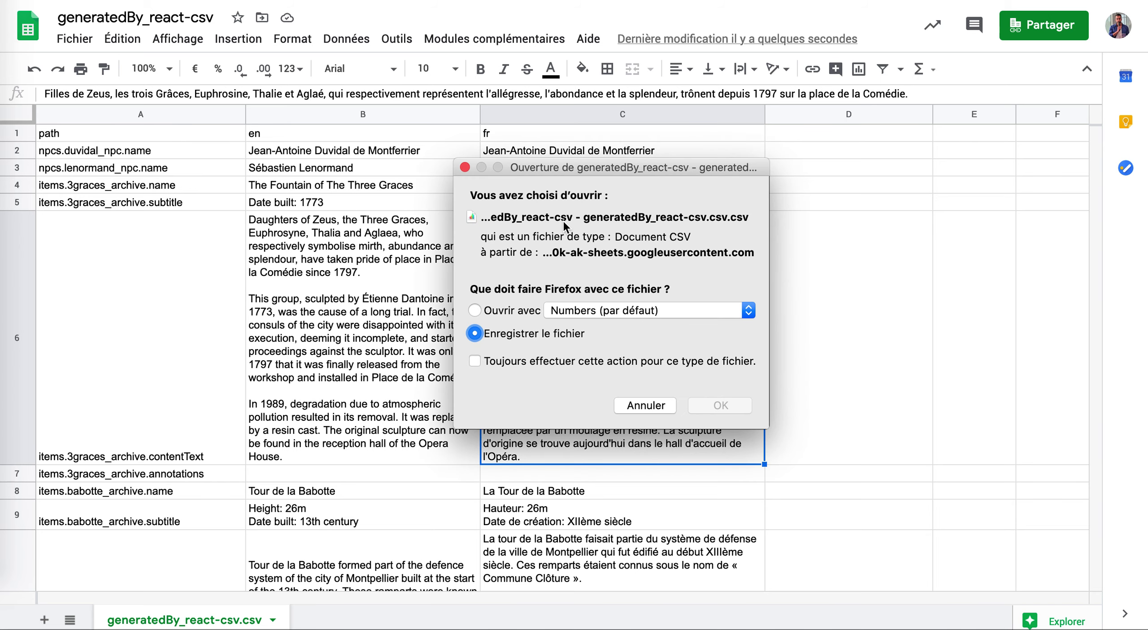
left_click(735, 405)
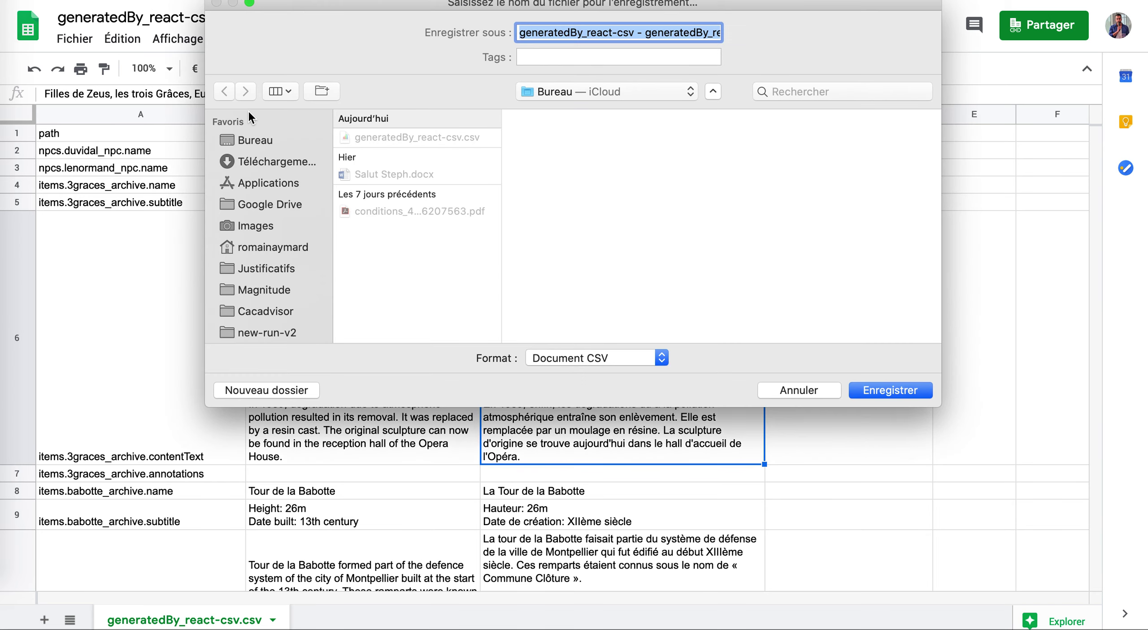
left_click(247, 140)
type("tex")
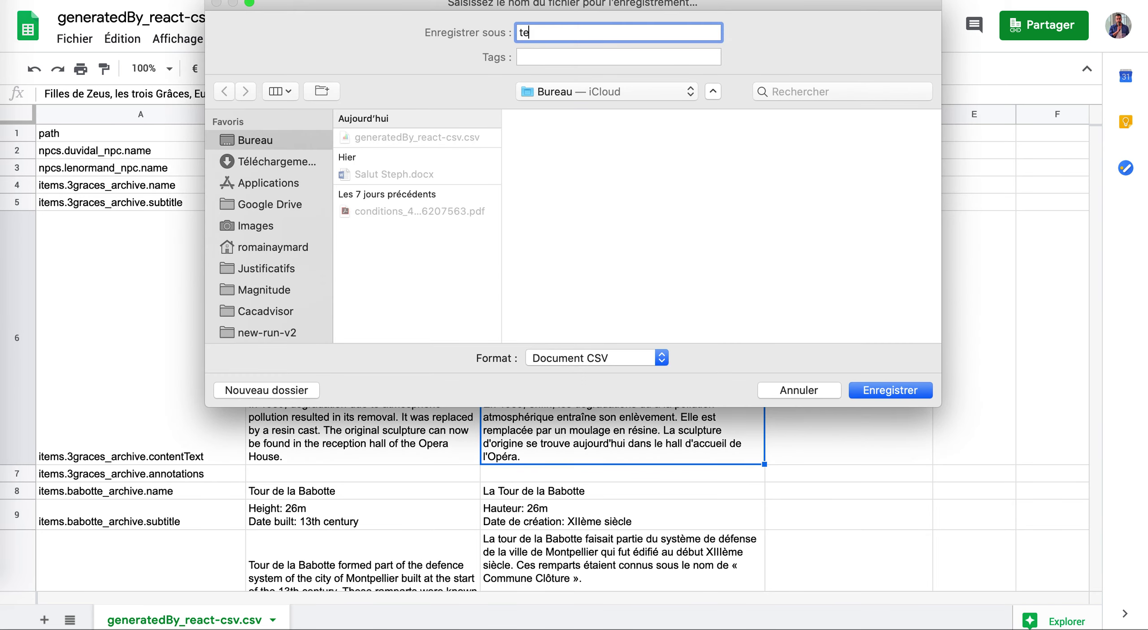
key("BackSpace")
key("BackSpace")
key("BackSpace")
type("tex")
key("Return")
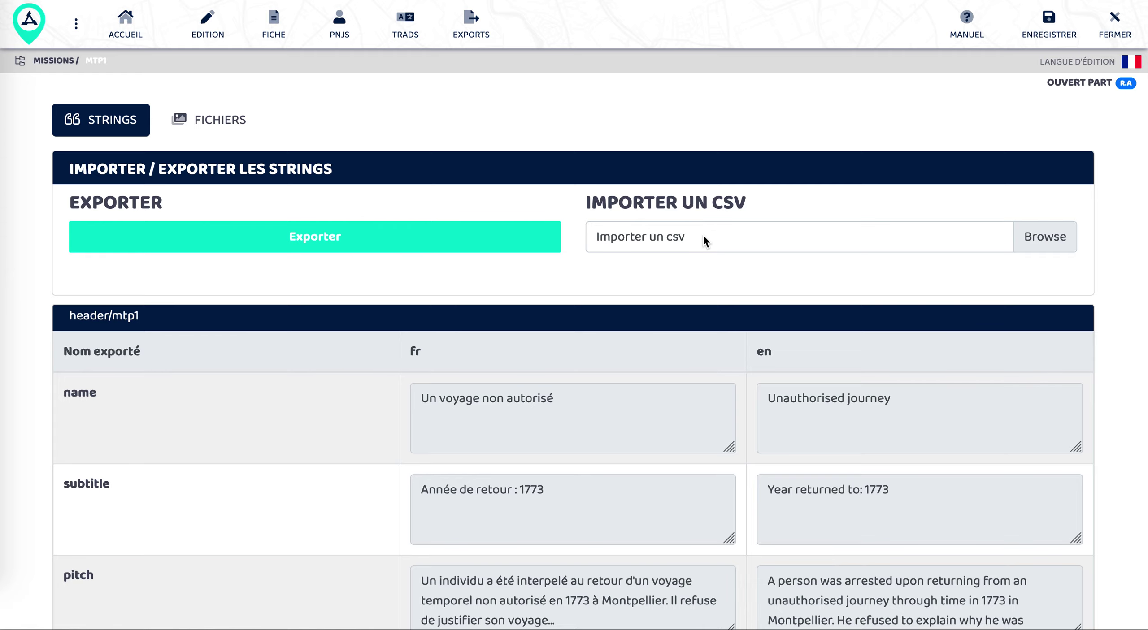
Step: Switch to the mission editor's translation strings and select text.csv as the CSV to import
left_click(703, 238)
left_click(430, 82)
left_click(863, 351)
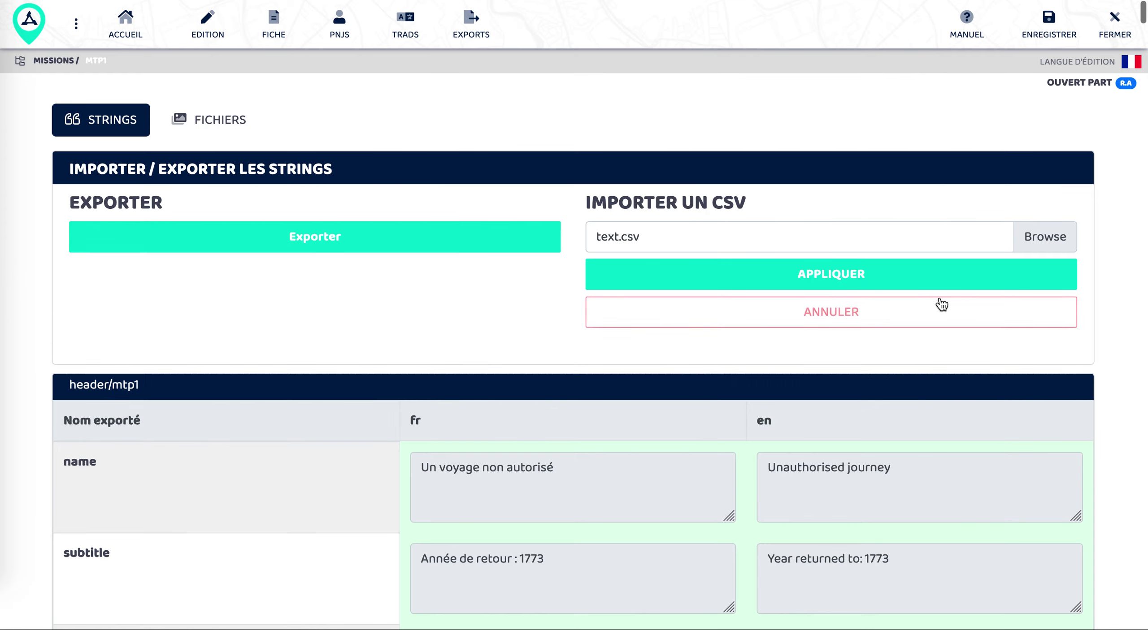
Step: Review the highlighted fr and en strings of the pending text.csv import, and cancel the import
scroll(396, 488, "down", 12)
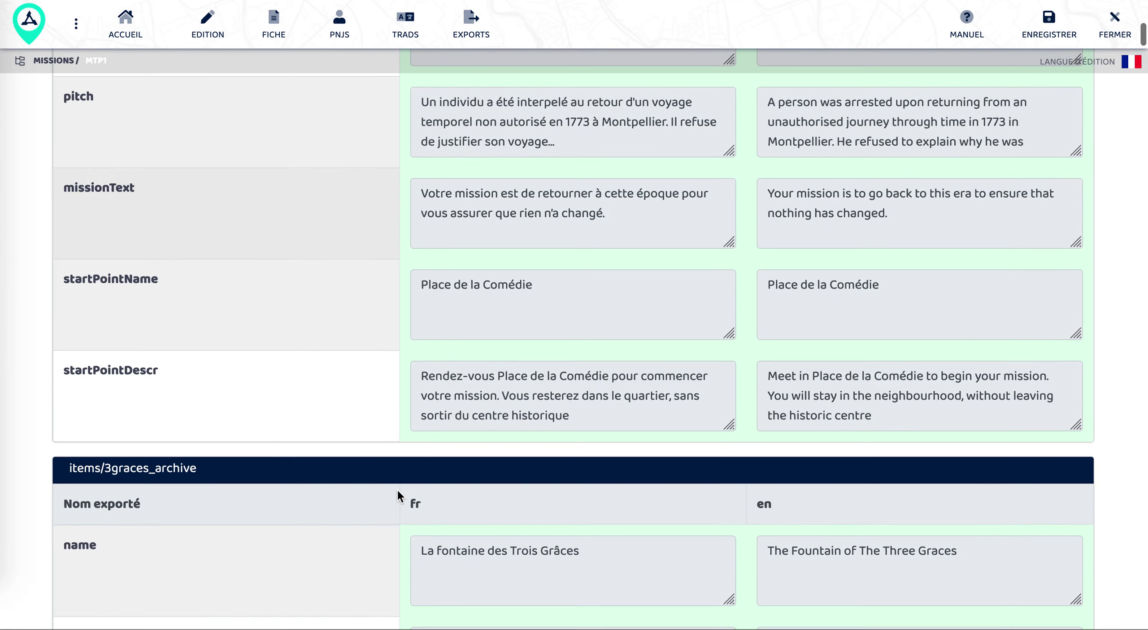
scroll(379, 507, "down", 20)
scroll(378, 502, "down", 5)
scroll(378, 502, "up", 20)
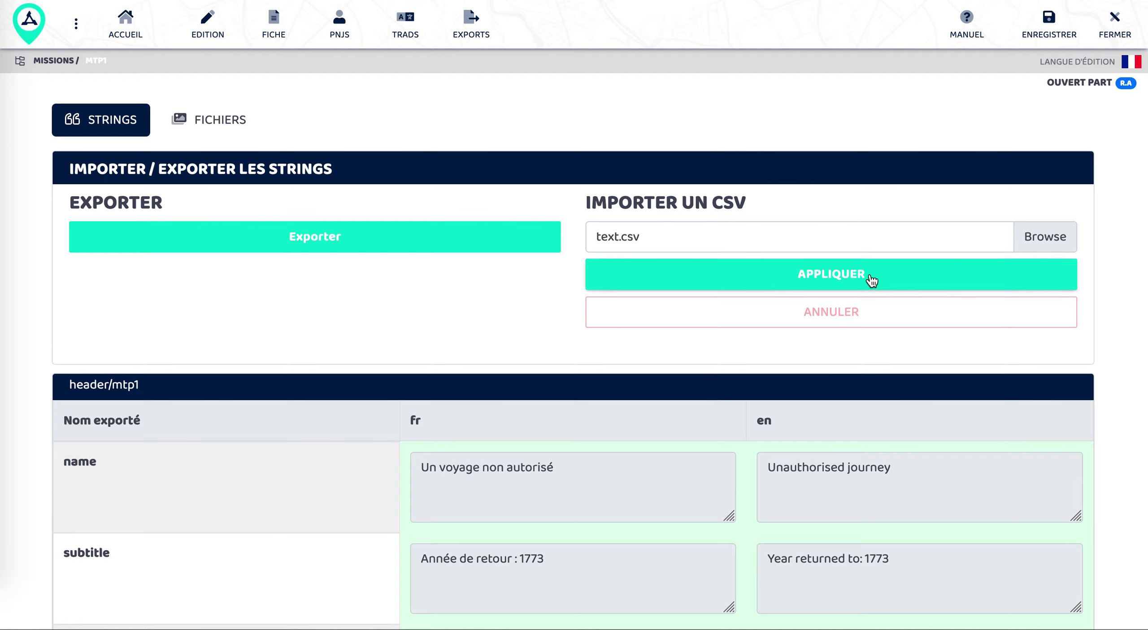
left_click(798, 275)
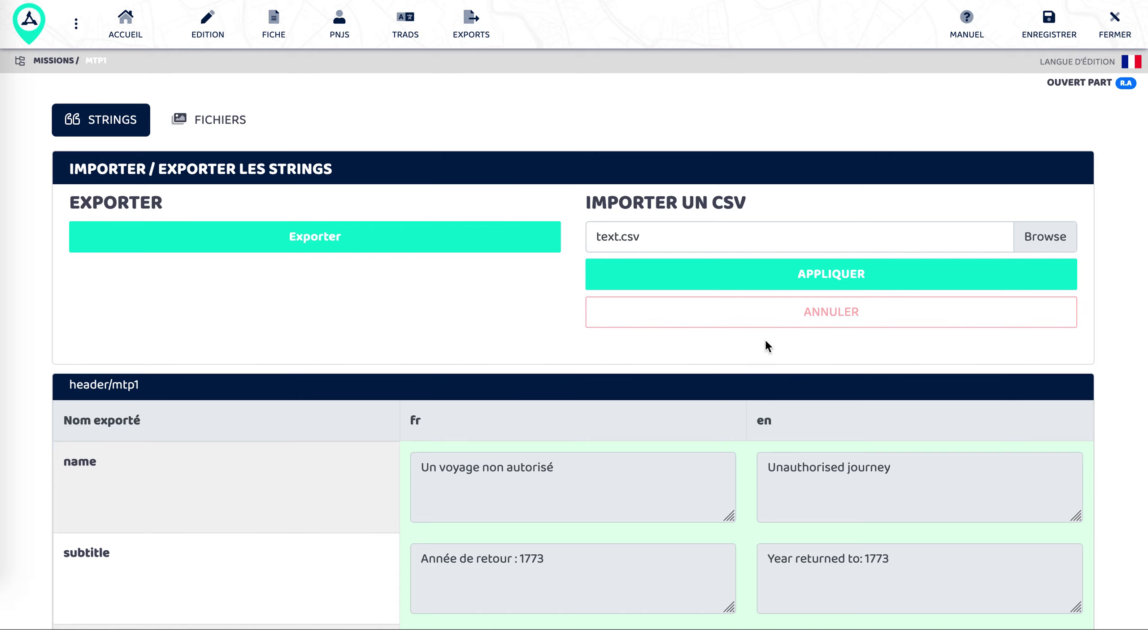
left_click(799, 322)
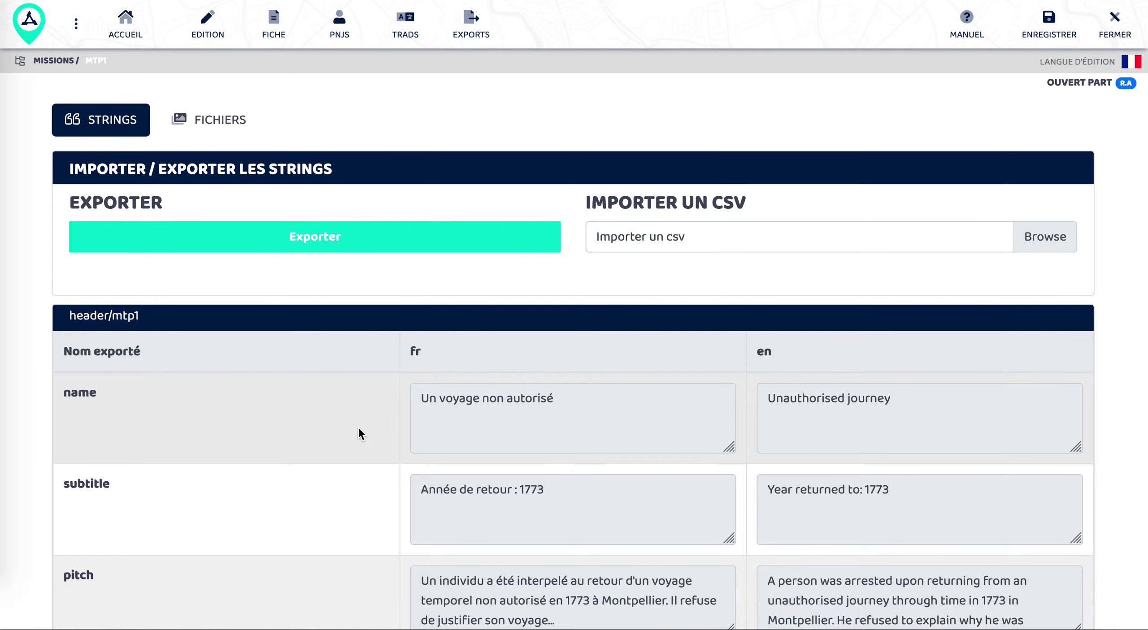
Step: Examine the fr and en strings of the mission, from the header through the items to the discussion messages
scroll(357, 427, "down", 15)
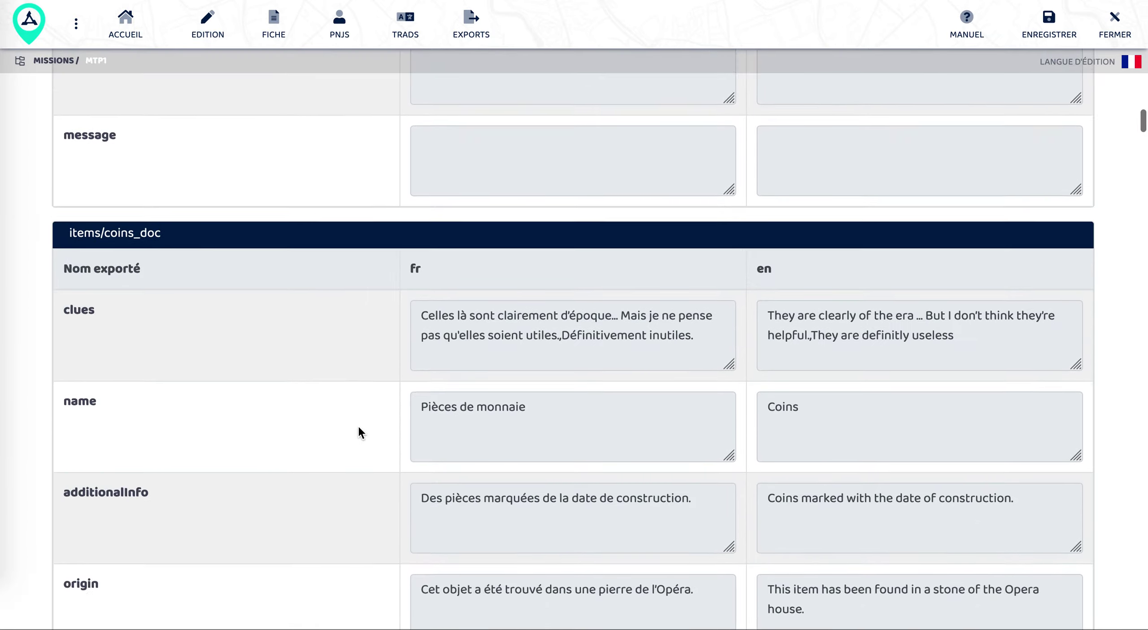
scroll(359, 429, "down", 15)
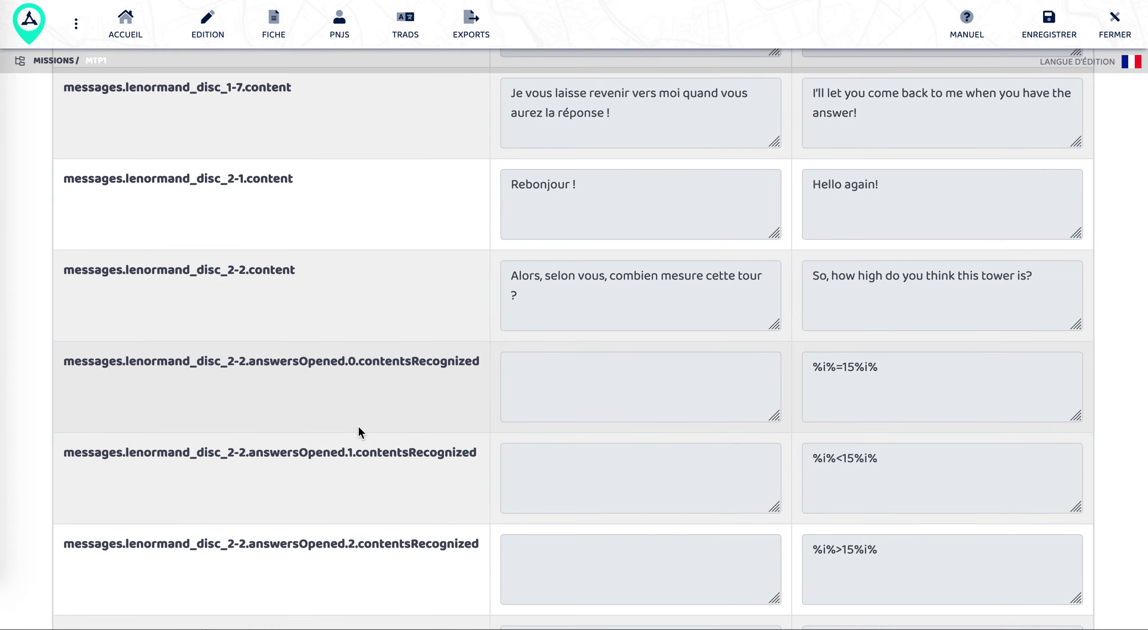
scroll(359, 428, "up", 20)
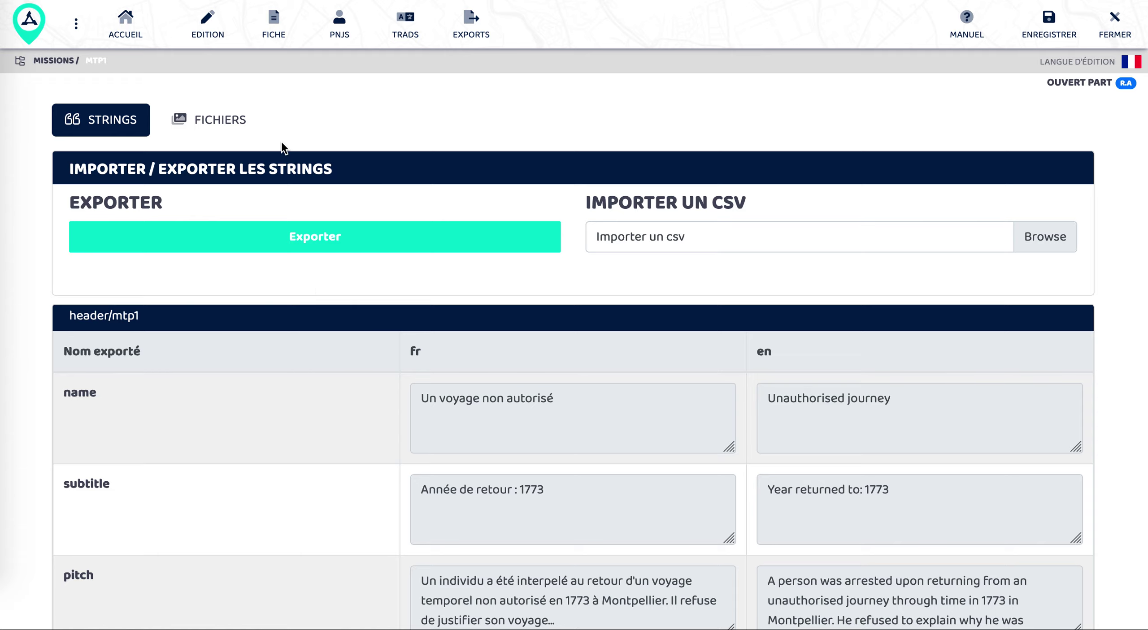
Step: Open the mission's Fichiers translations and compare which images have a default version and which have separate fr and en versions
left_click(219, 118)
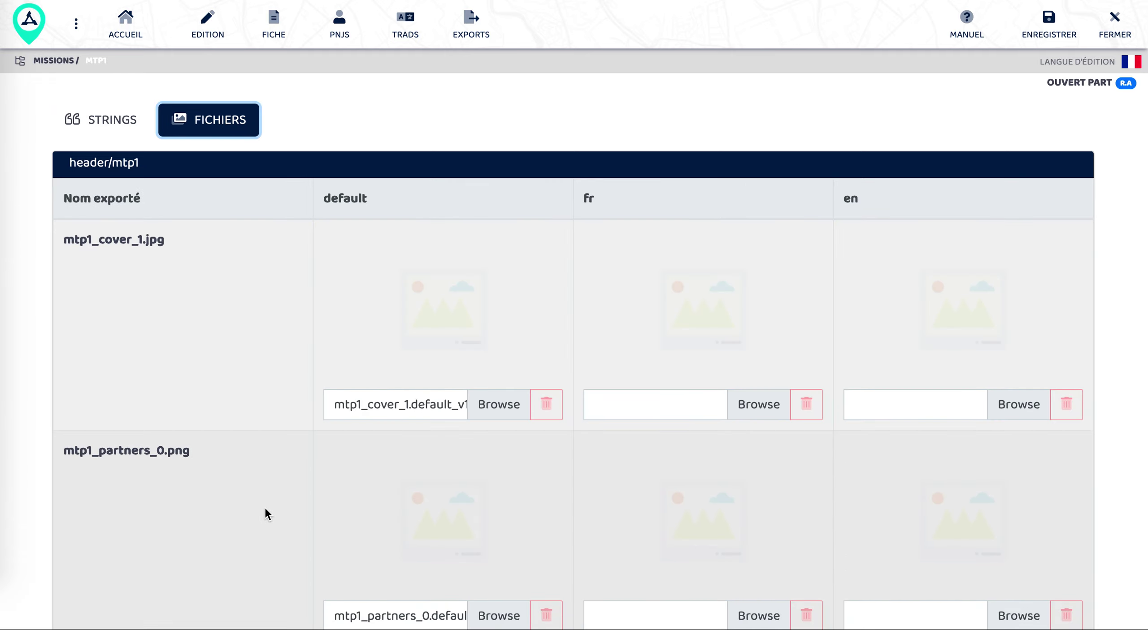
scroll(264, 509, "down", 3)
scroll(264, 508, "down", 20)
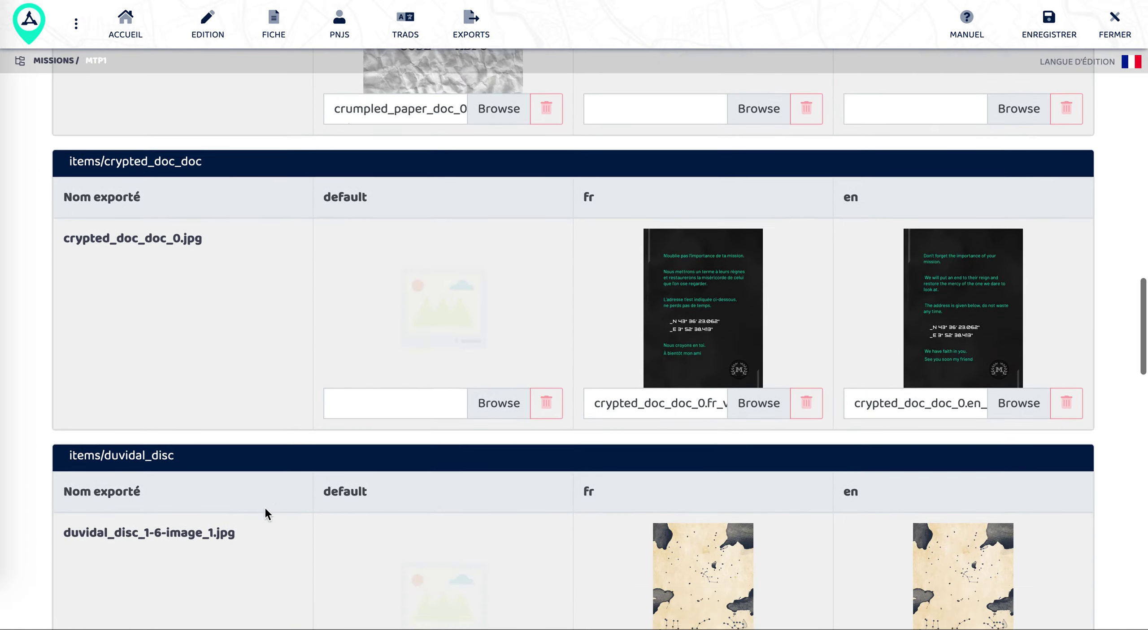
scroll(264, 508, "down", 3)
scroll(265, 508, "up", 20)
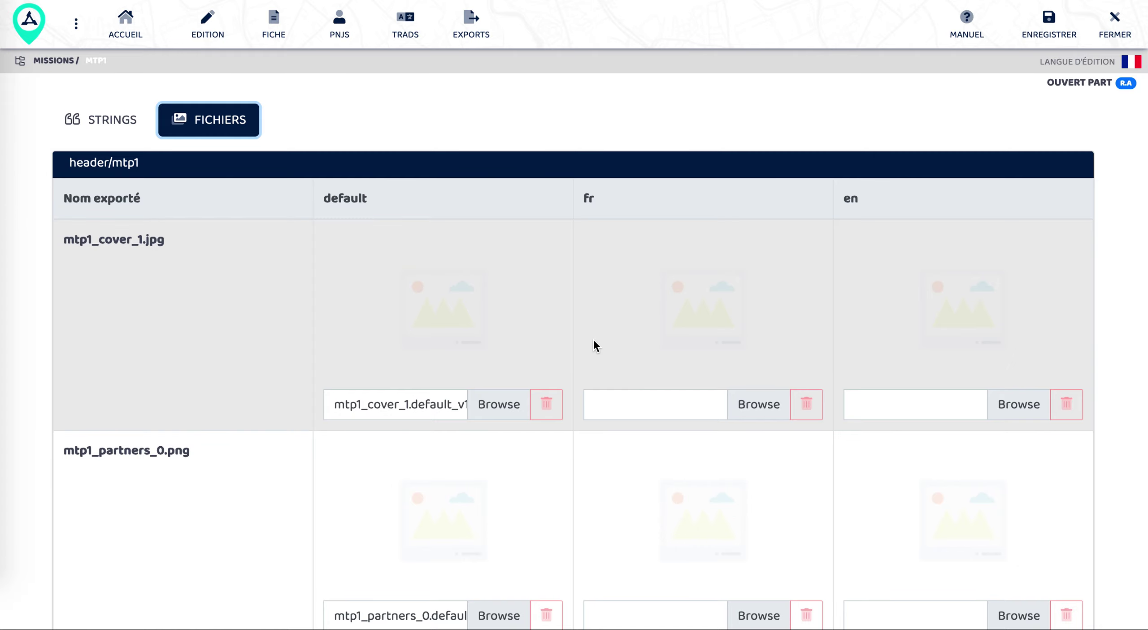
scroll(593, 339, "down", 20)
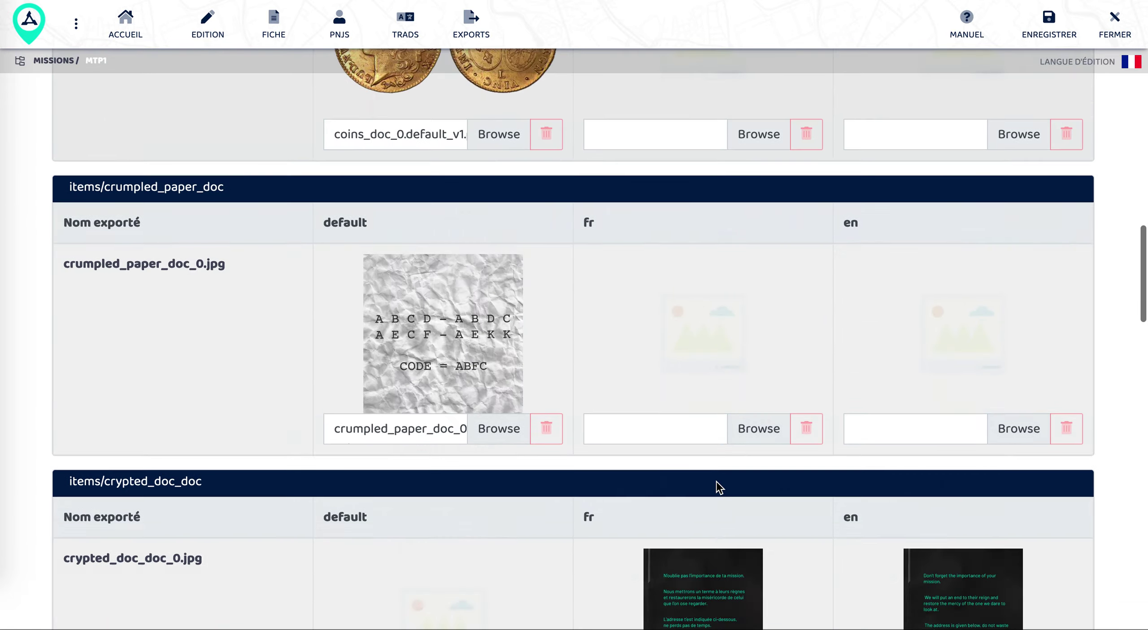
scroll(716, 483, "down", 20)
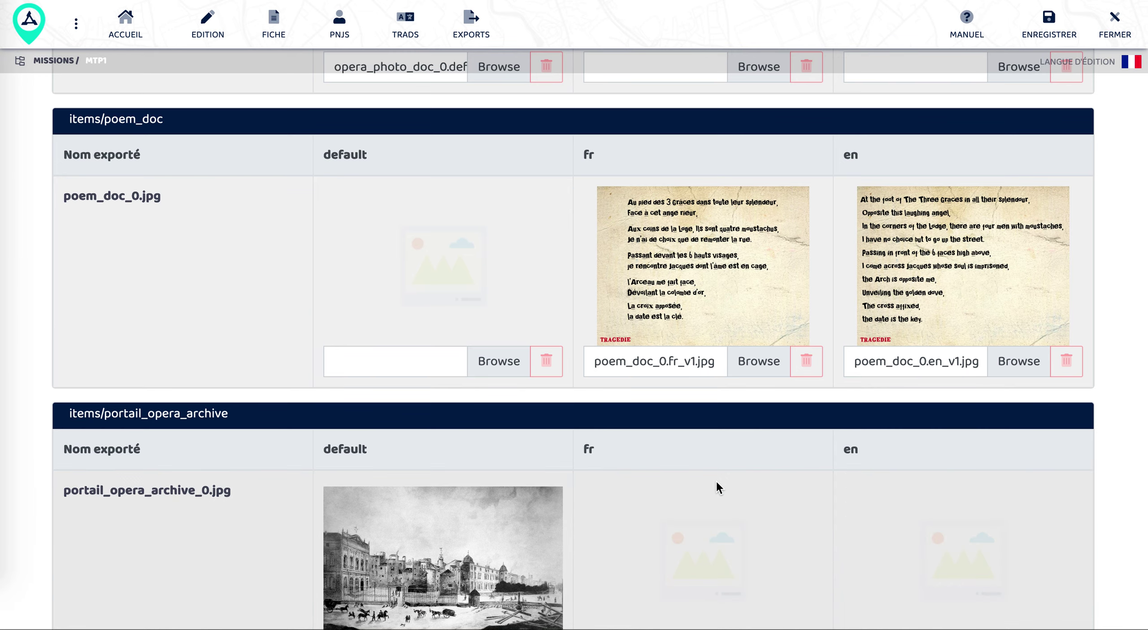
scroll(689, 456, "up", 3)
scroll(688, 455, "down", 5)
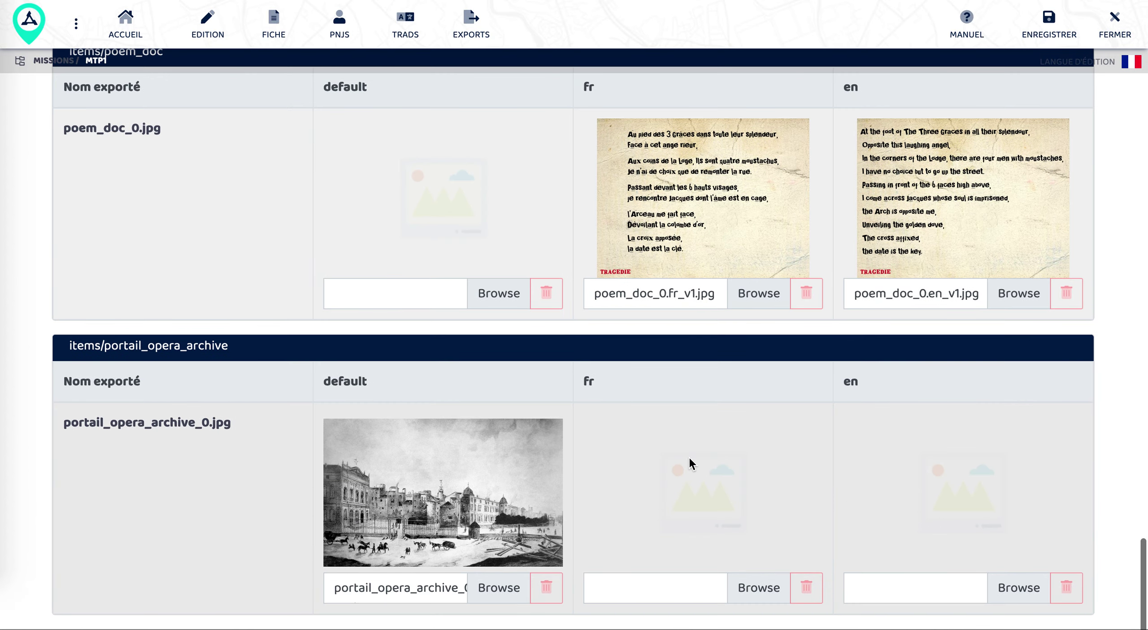
scroll(689, 455, "up", 5)
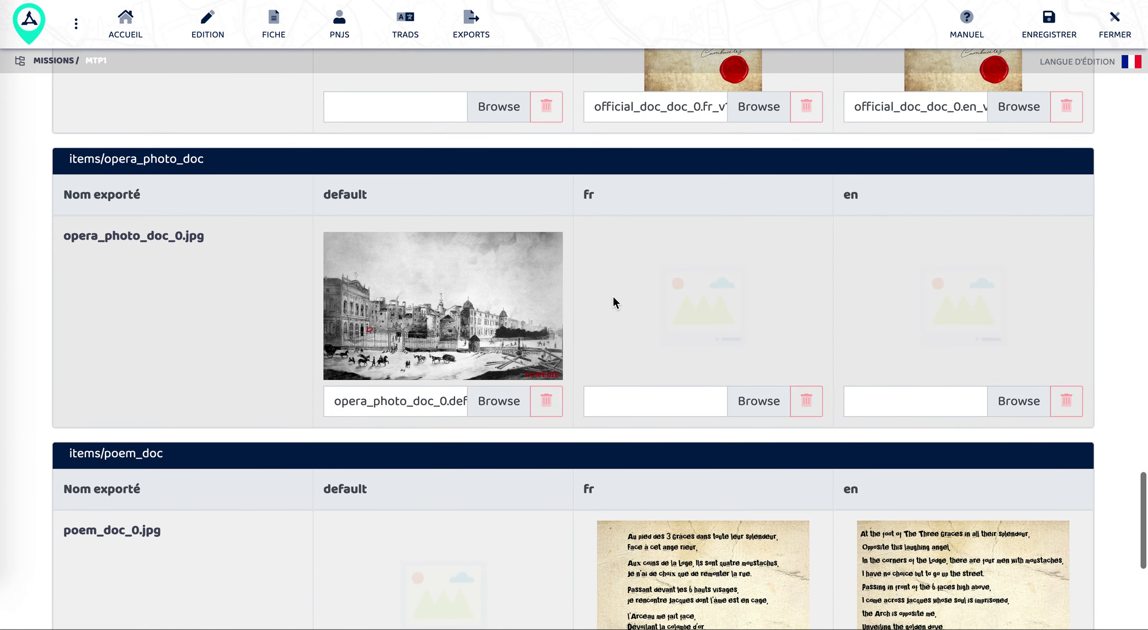
scroll(692, 376, "up", 20)
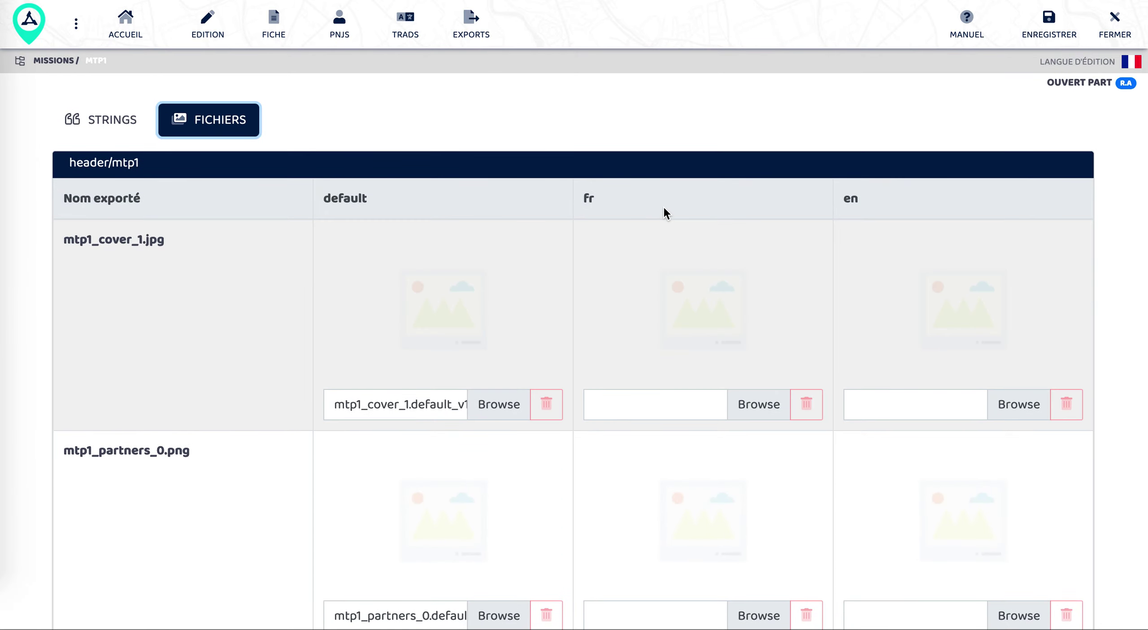
scroll(737, 433, "down", 20)
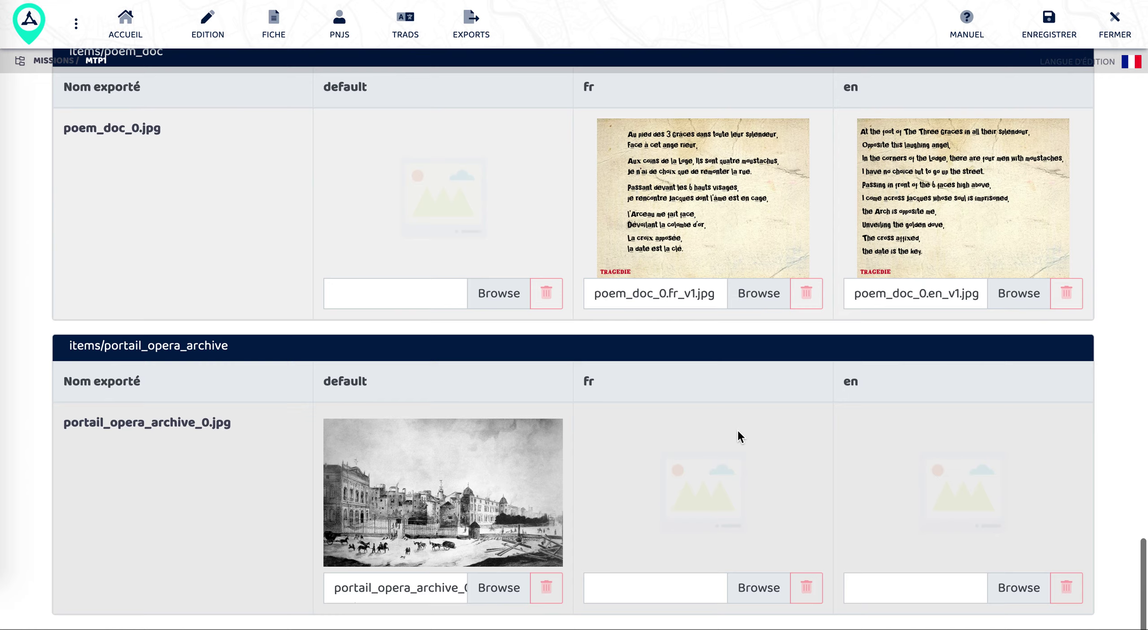
scroll(737, 433, "up", 5)
scroll(737, 431, "up", 20)
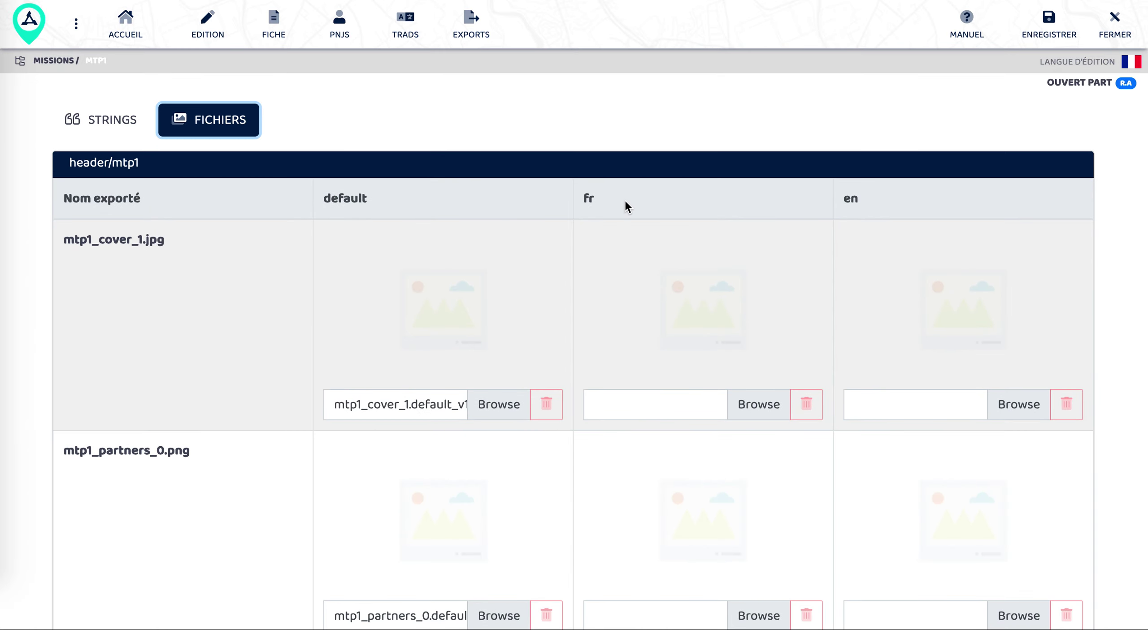
scroll(418, 126, "down", 7)
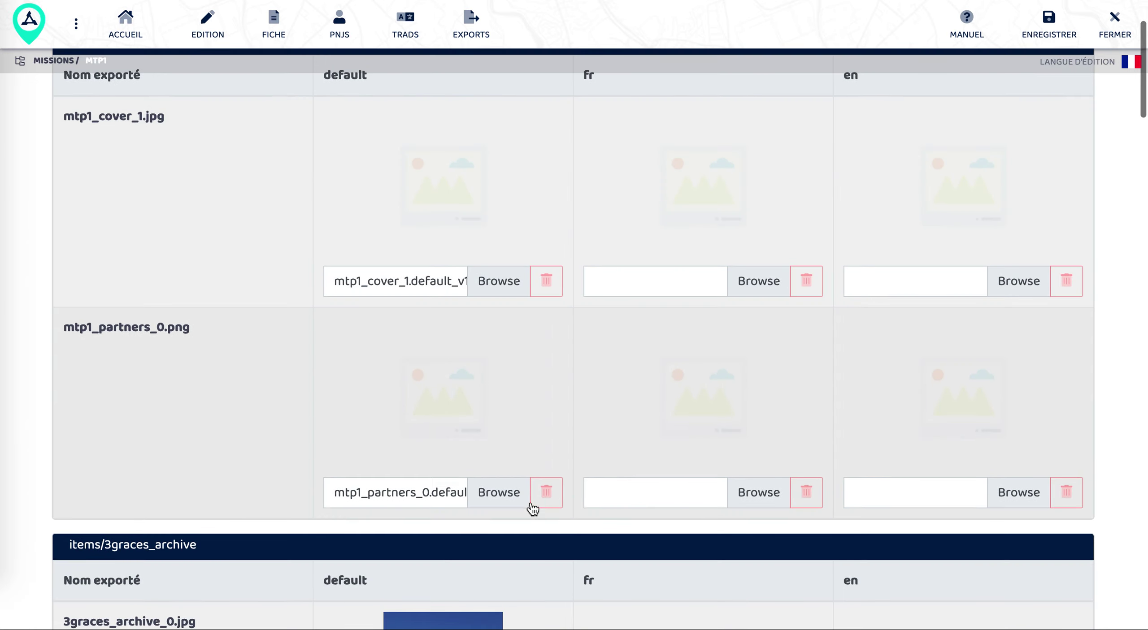
scroll(530, 503, "down", 20)
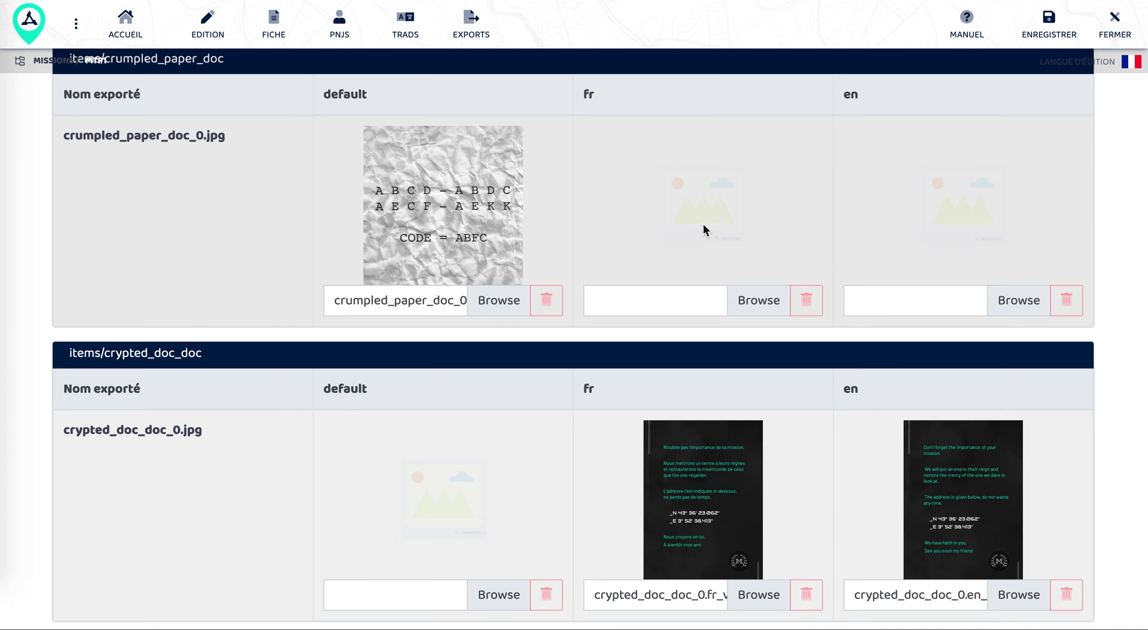
scroll(634, 253, "down", 5)
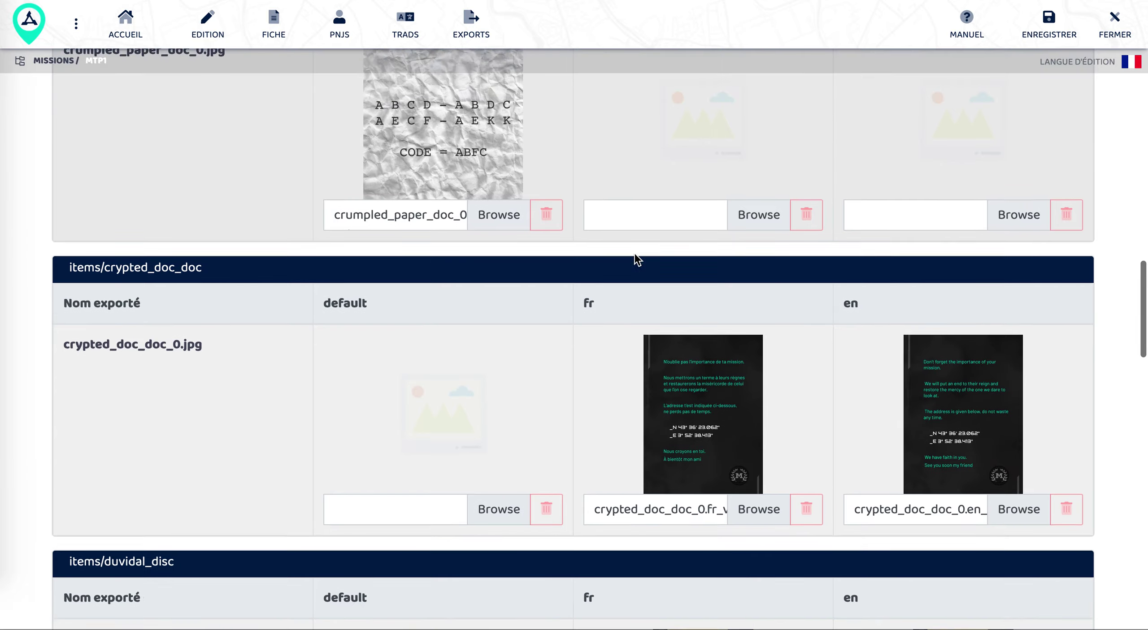
scroll(634, 253, "down", 8)
scroll(634, 252, "up", 20)
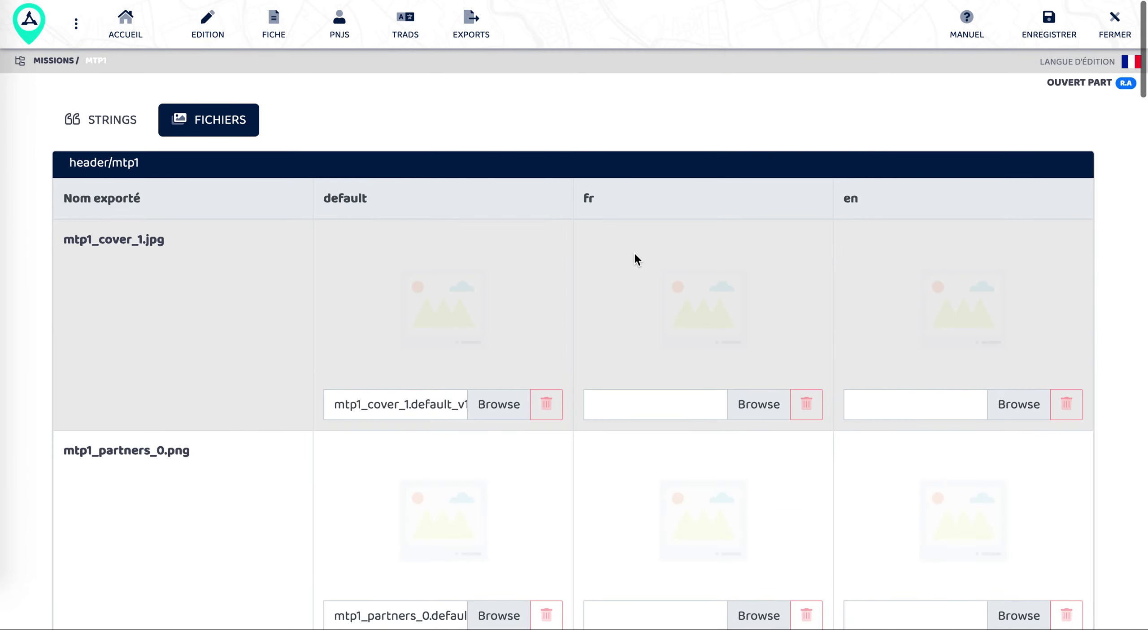
Step: Return to the mission's translation strings
left_click(113, 120)
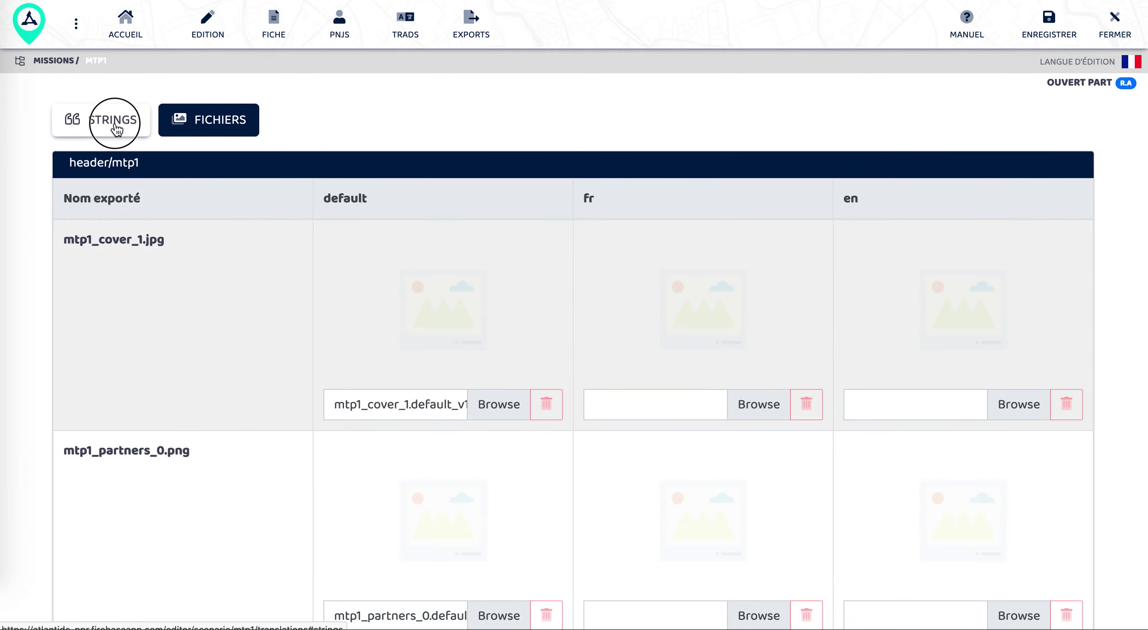